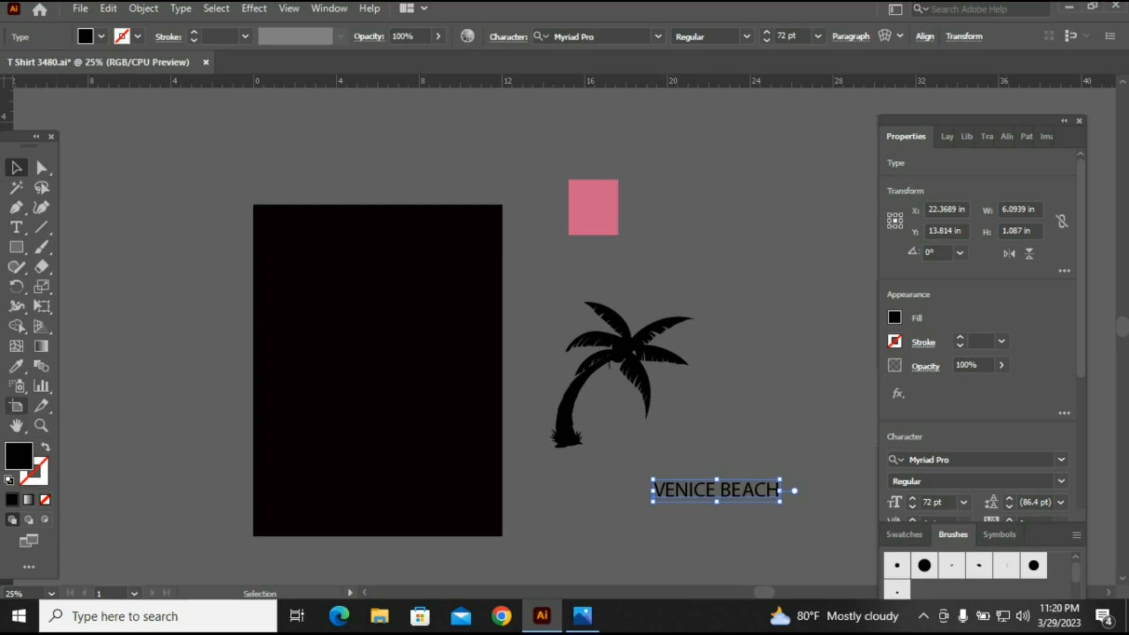
Draw a square of about 7.76 in per side near the middle of the black background.
{"action": "left_click", "coordinate": [17, 405]}
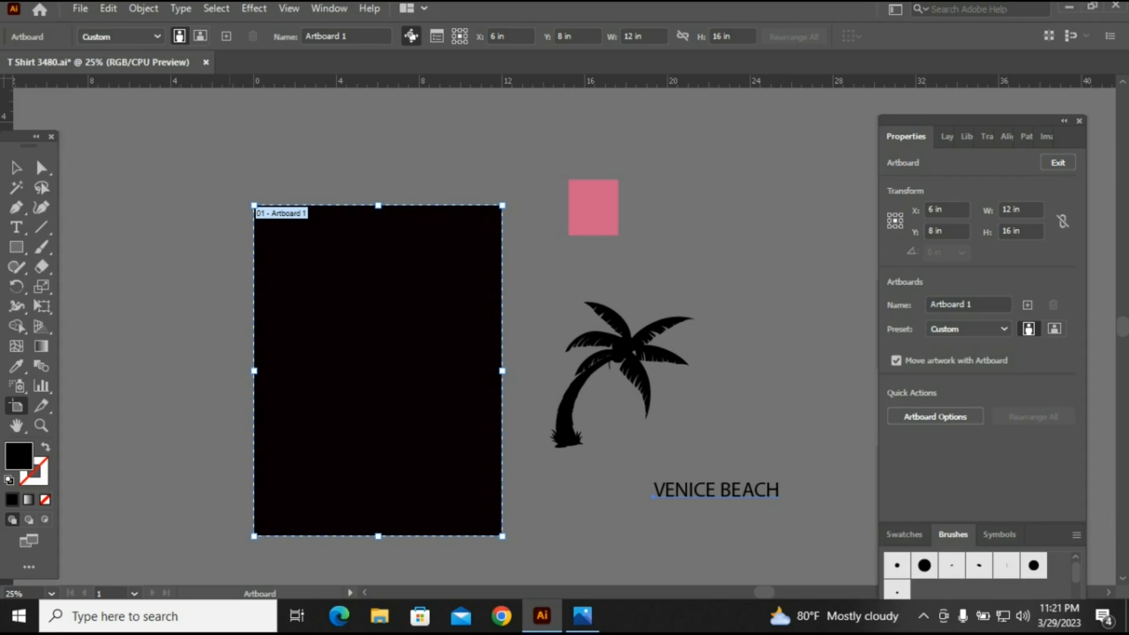
{"action": "key", "text": "Escape"}
{"action": "key", "text": "m"}
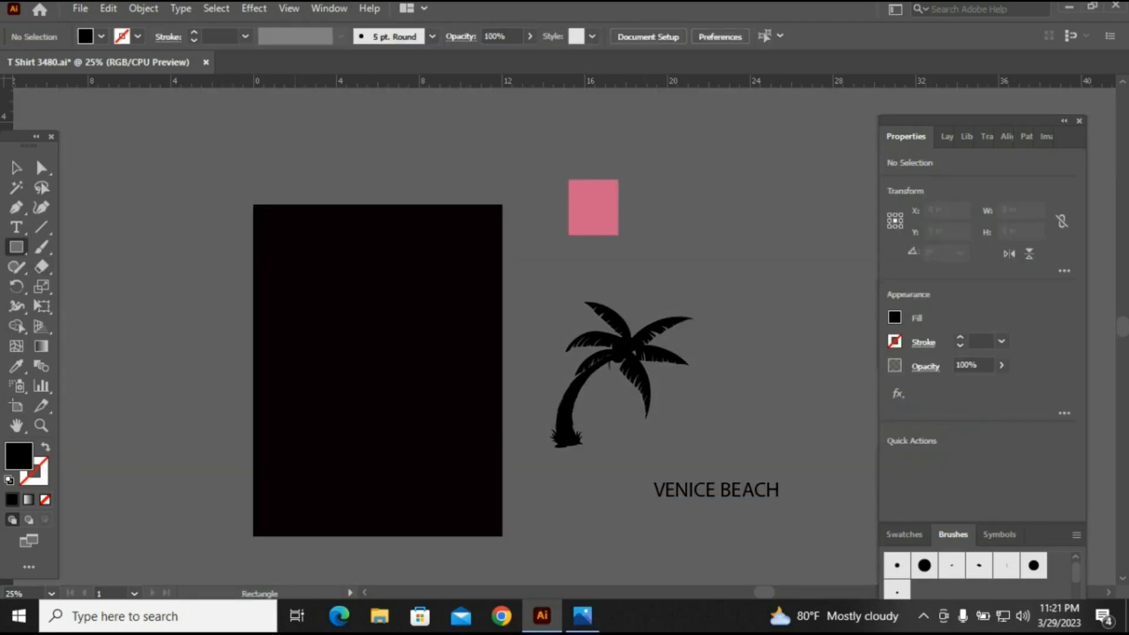
{"action": "left_click_drag", "start_coordinate": [295, 288], "coordinate": [456, 448]}
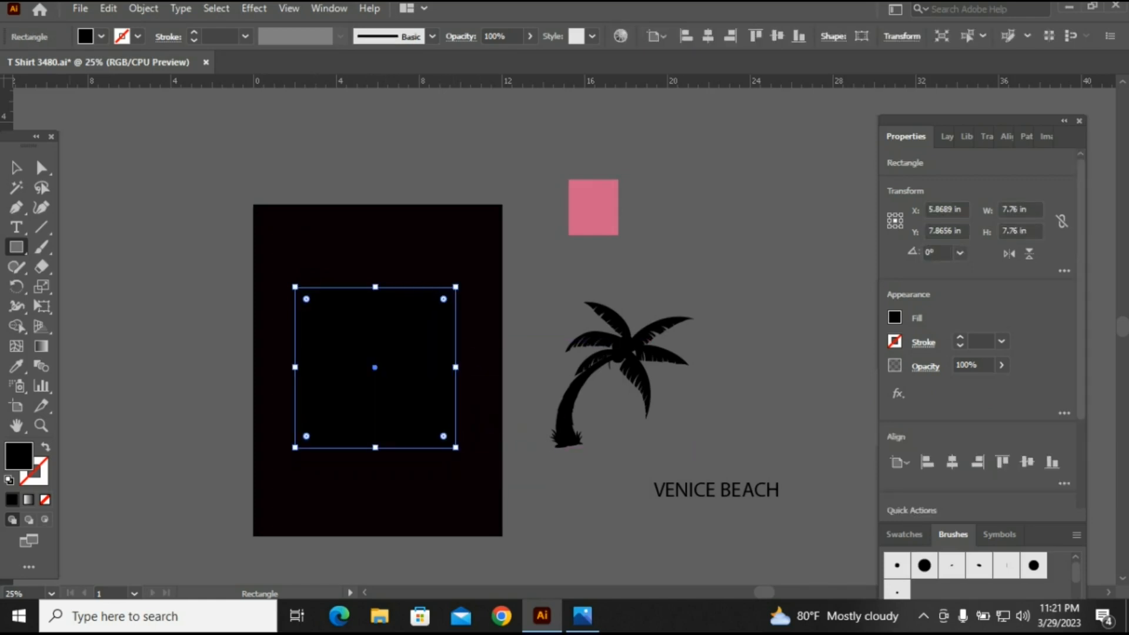
Fill the new square white and center it vertically on the artboard.
{"action": "left_click", "coordinate": [895, 317]}
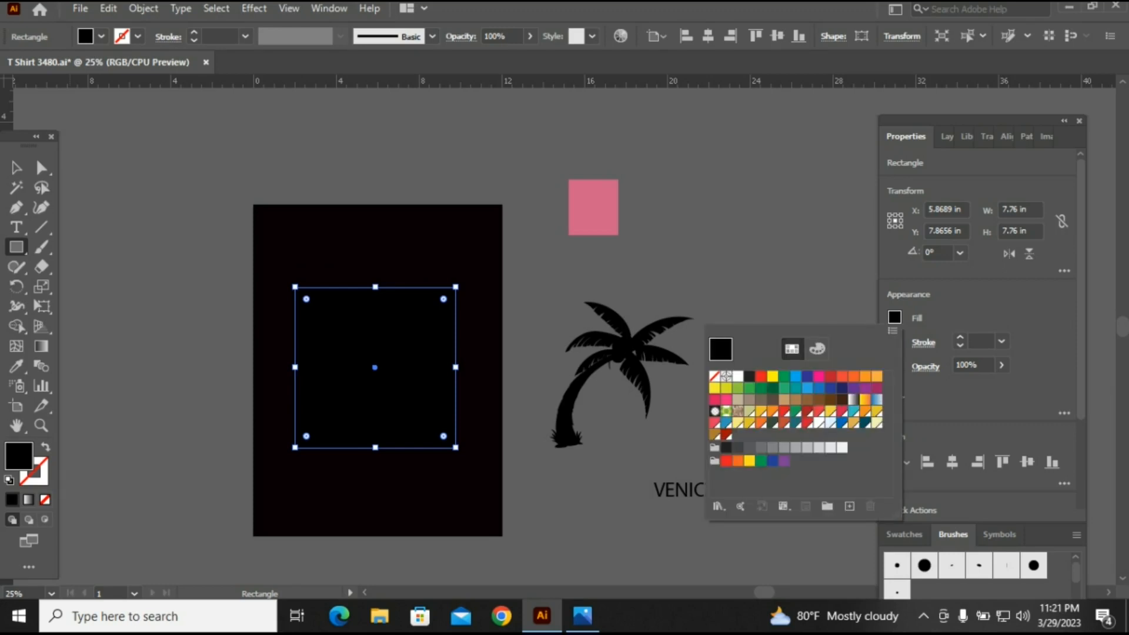
{"action": "left_click", "coordinate": [738, 377]}
{"action": "left_click", "coordinate": [1027, 462]}
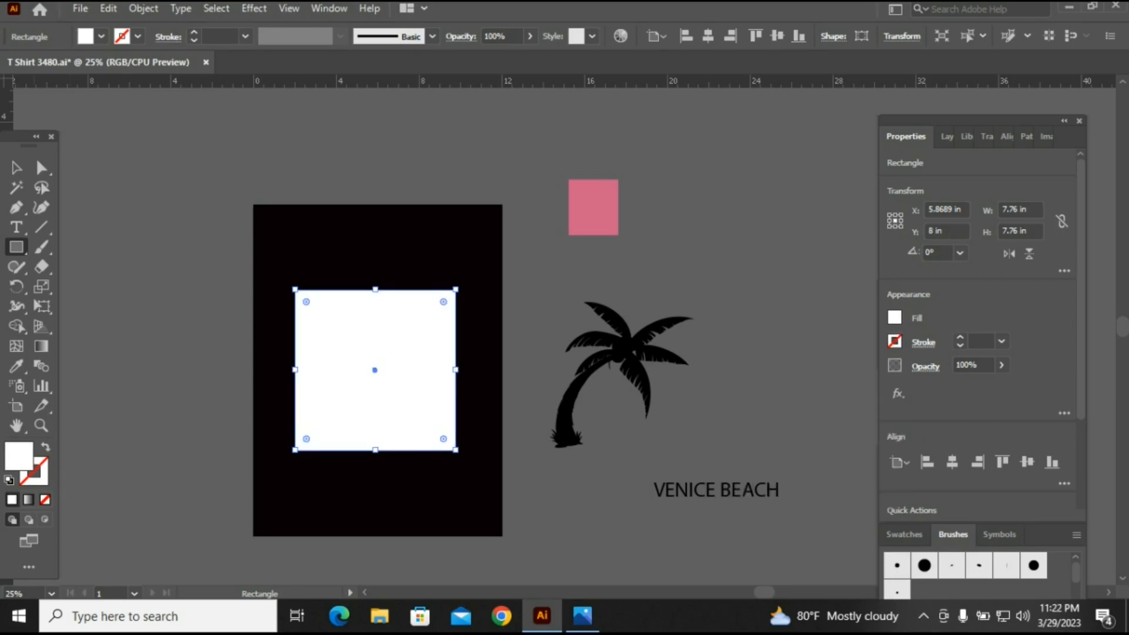
Remove the square's fill and give it a 5 pt stroke.
{"action": "left_click", "coordinate": [894, 317]}
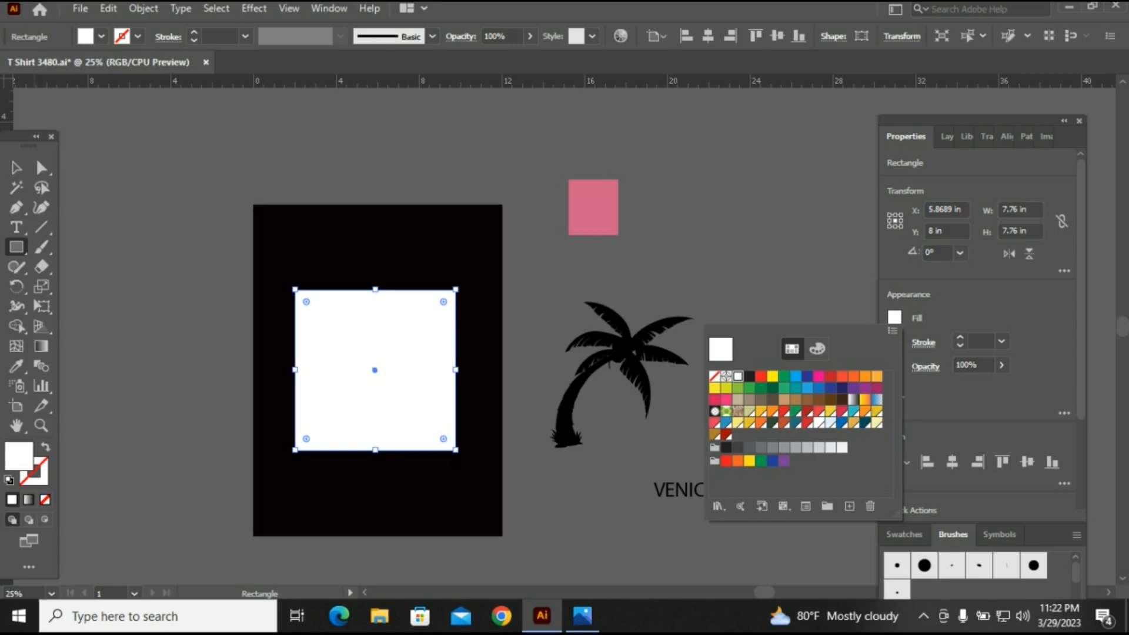
{"action": "left_click", "coordinate": [715, 376]}
{"action": "left_click", "coordinate": [999, 321]}
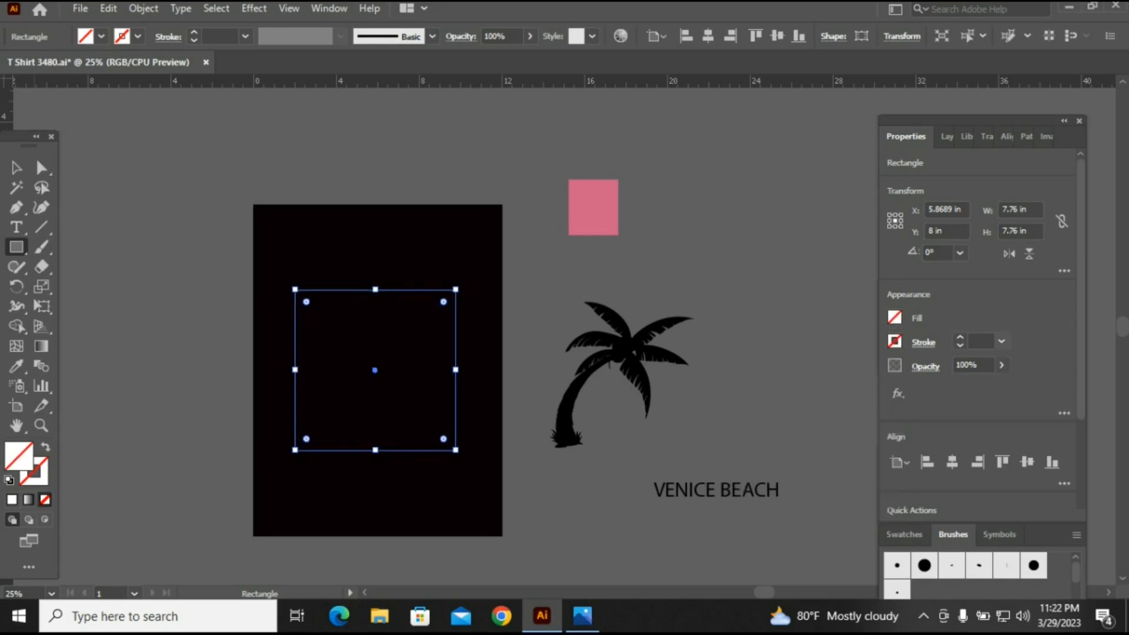
{"action": "left_click", "coordinate": [1002, 342]}
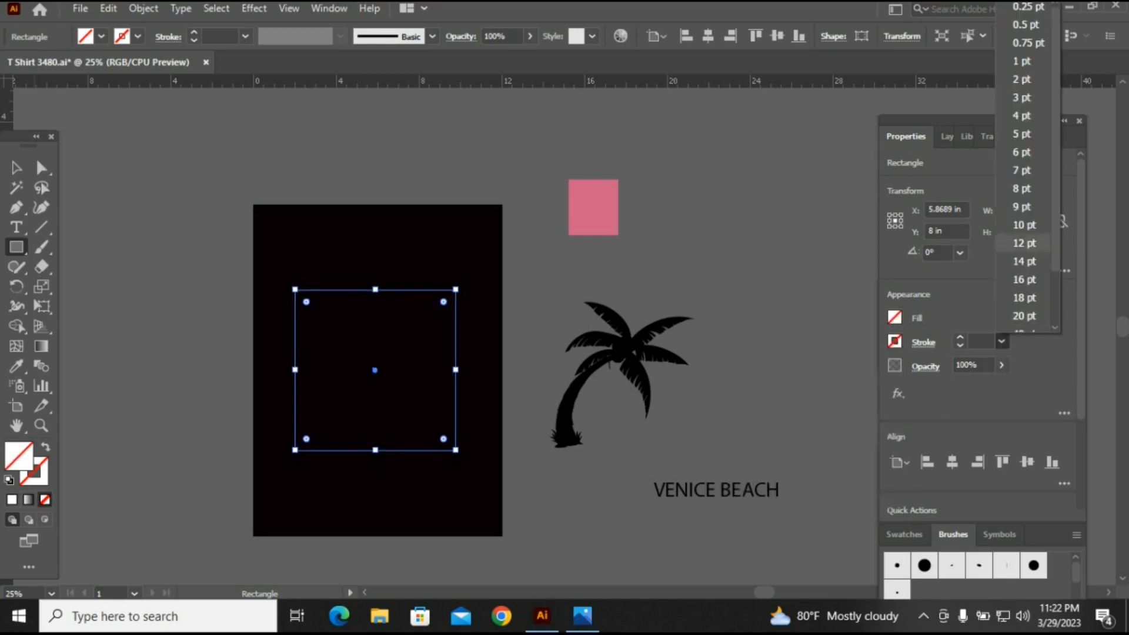
{"action": "left_click", "coordinate": [1023, 134]}
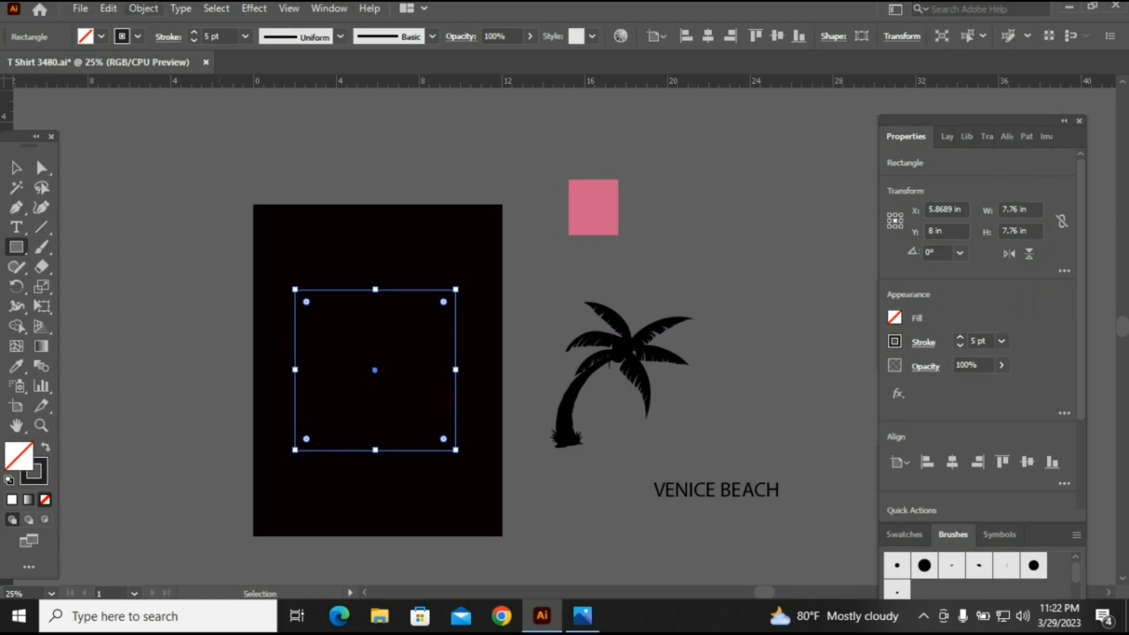
Expand the square's fill and stroke into an outlined frame and color that frame white.
{"action": "left_click", "coordinate": [143, 8]}
{"action": "left_click", "coordinate": [194, 198]}
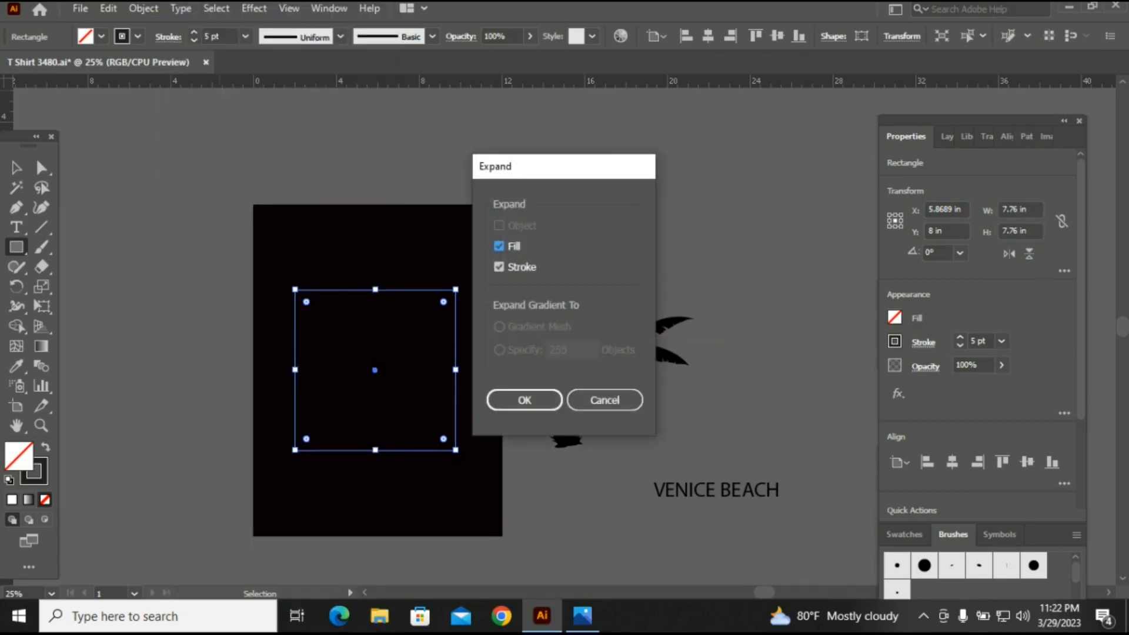
{"action": "key", "text": "Return"}
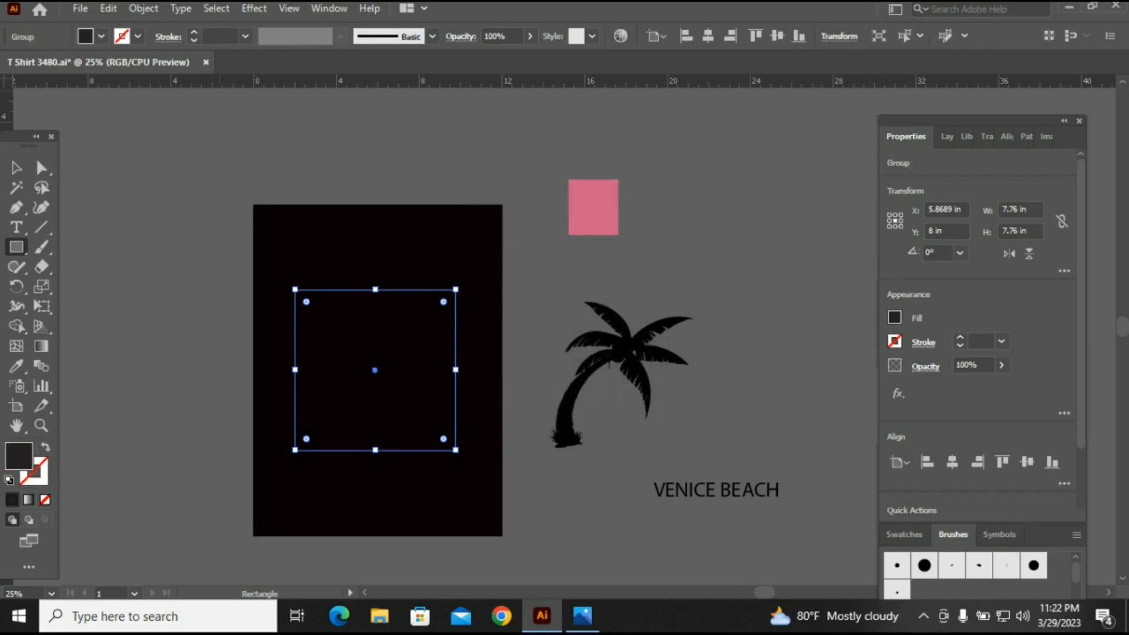
{"action": "left_click", "coordinate": [895, 317]}
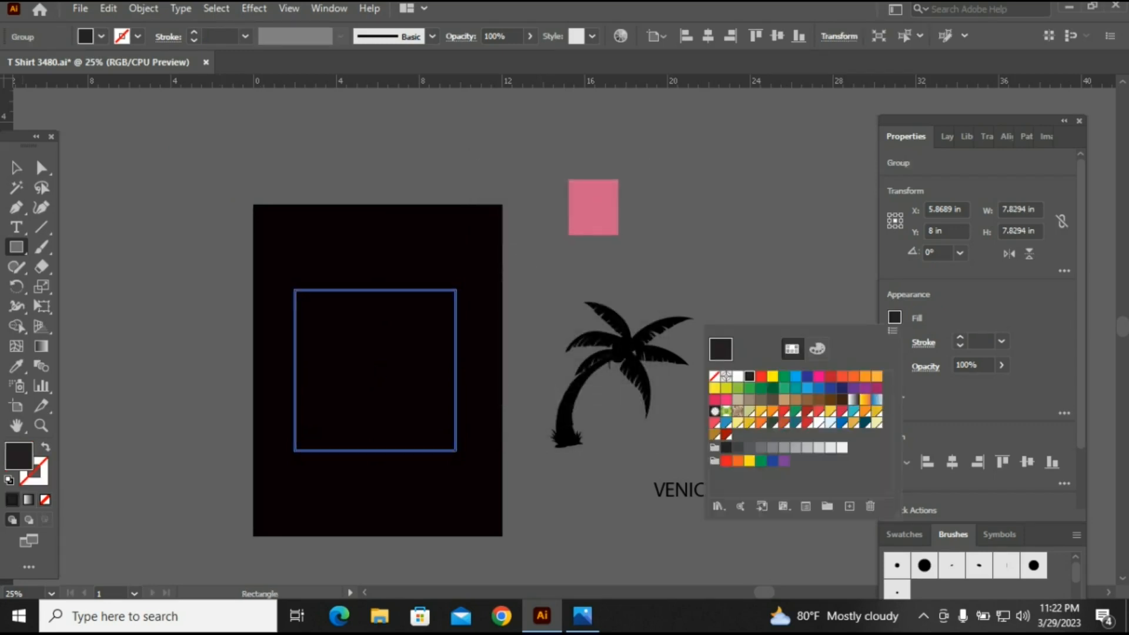
{"action": "left_click", "coordinate": [737, 375]}
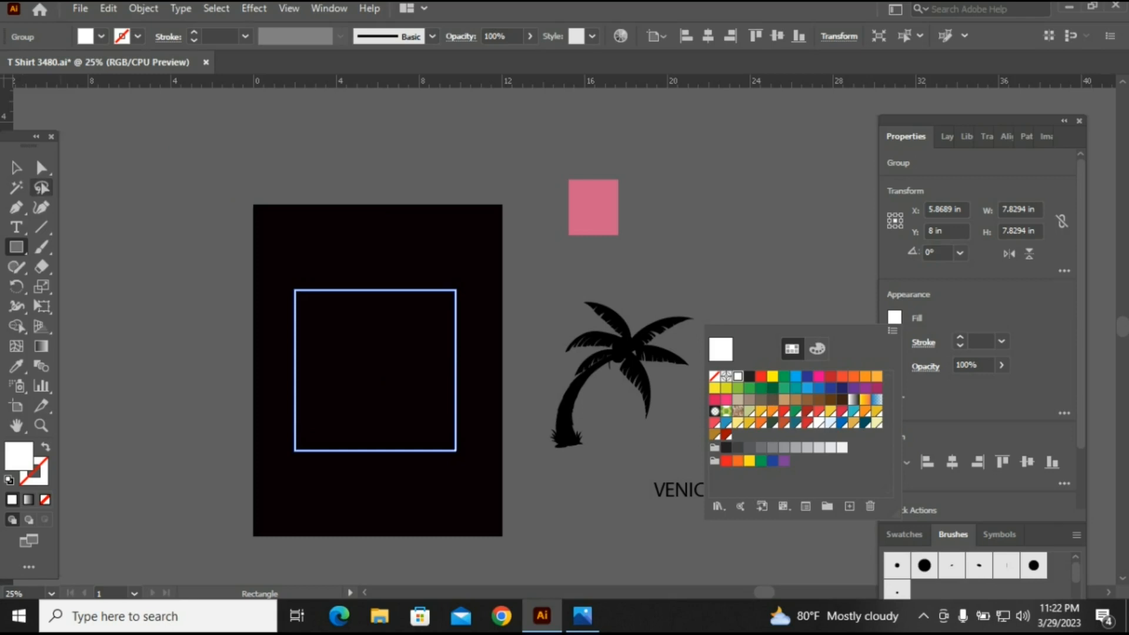
{"action": "key", "text": "Escape"}
Fill the palm tree silhouette with white.
{"action": "left_click", "coordinate": [625, 324]}
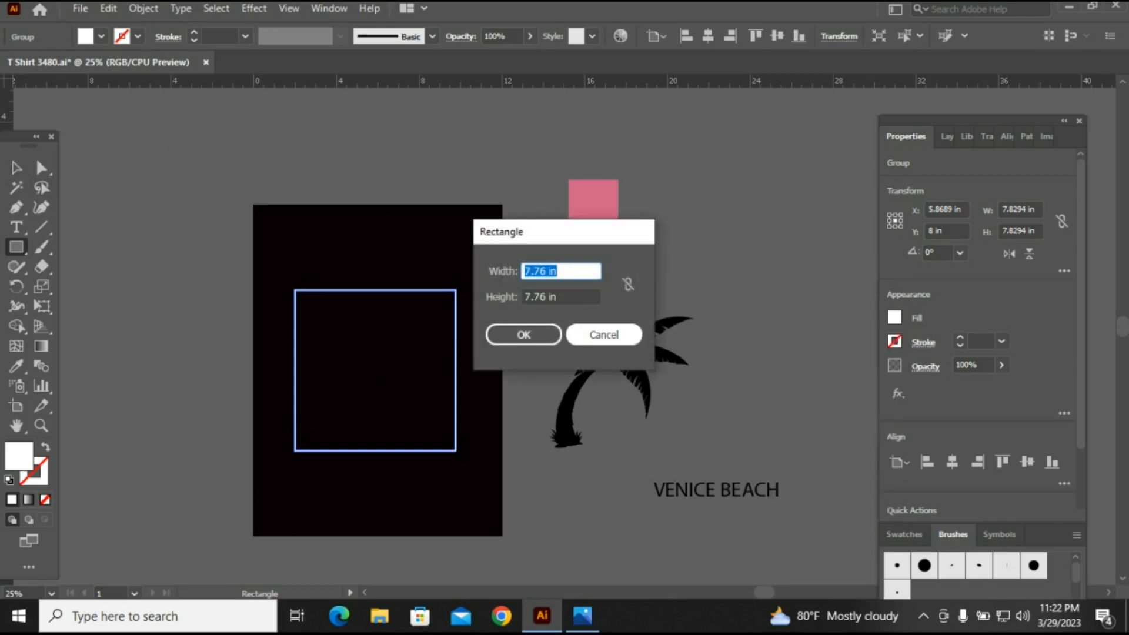
{"action": "left_click", "coordinate": [625, 327]}
{"action": "key", "text": "v"}
{"action": "left_click", "coordinate": [620, 350]}
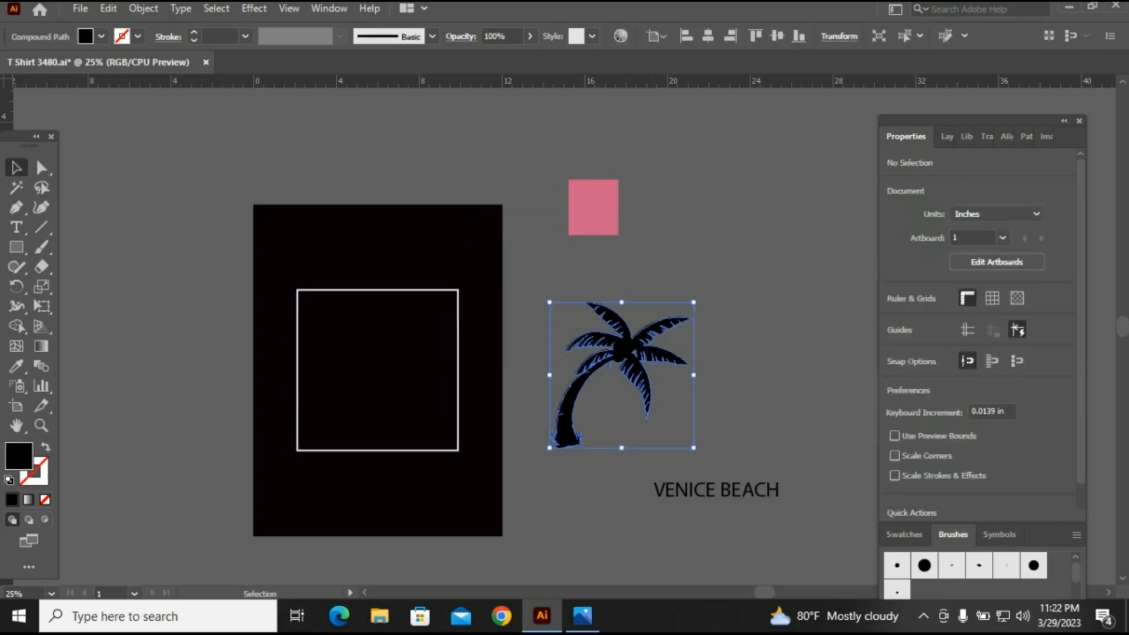
{"action": "left_click", "coordinate": [895, 317]}
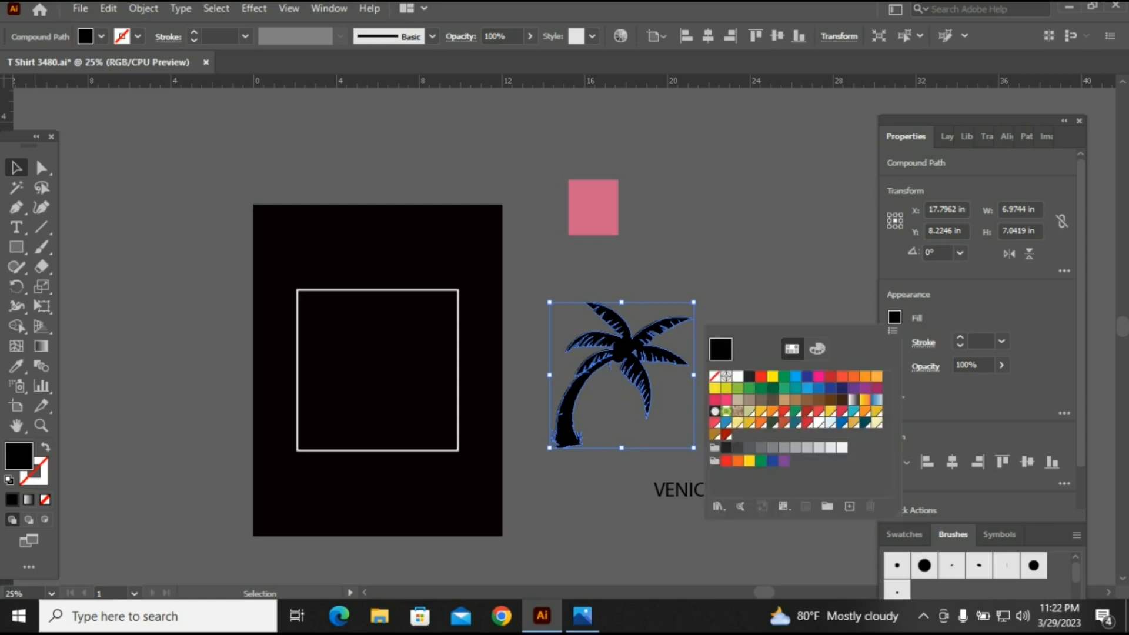
{"action": "left_click", "coordinate": [737, 376]}
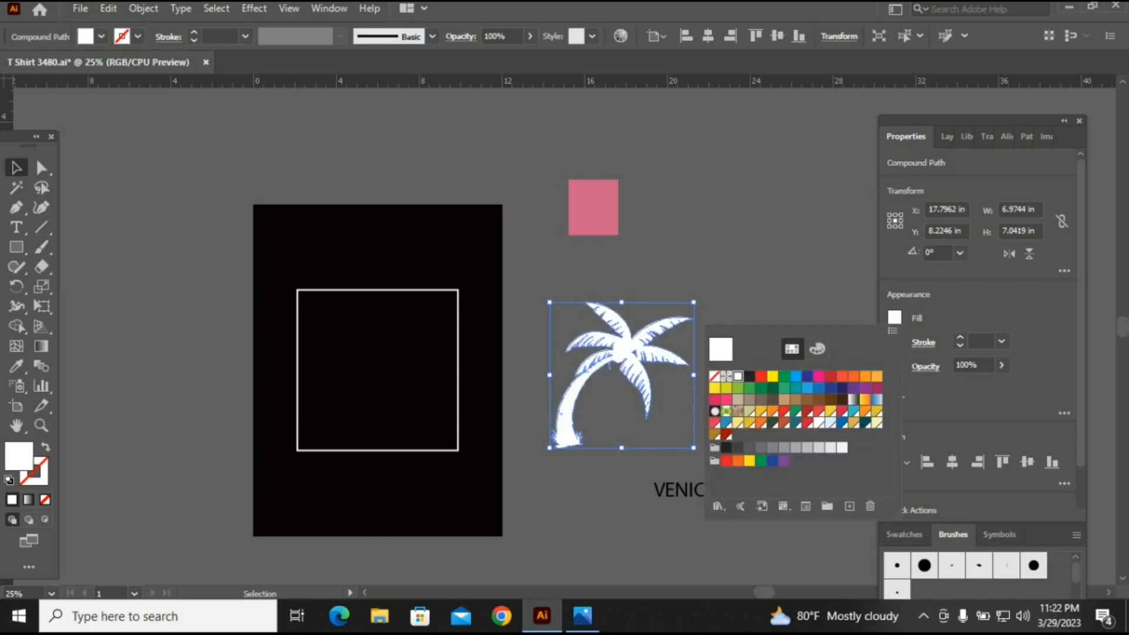
Move the palm tree over the black background's left edge and reflect it across the vertical axis.
{"action": "key", "text": "ctrl+shift+a"}
{"action": "left_click_drag", "start_coordinate": [639, 362], "coordinate": [231, 341]}
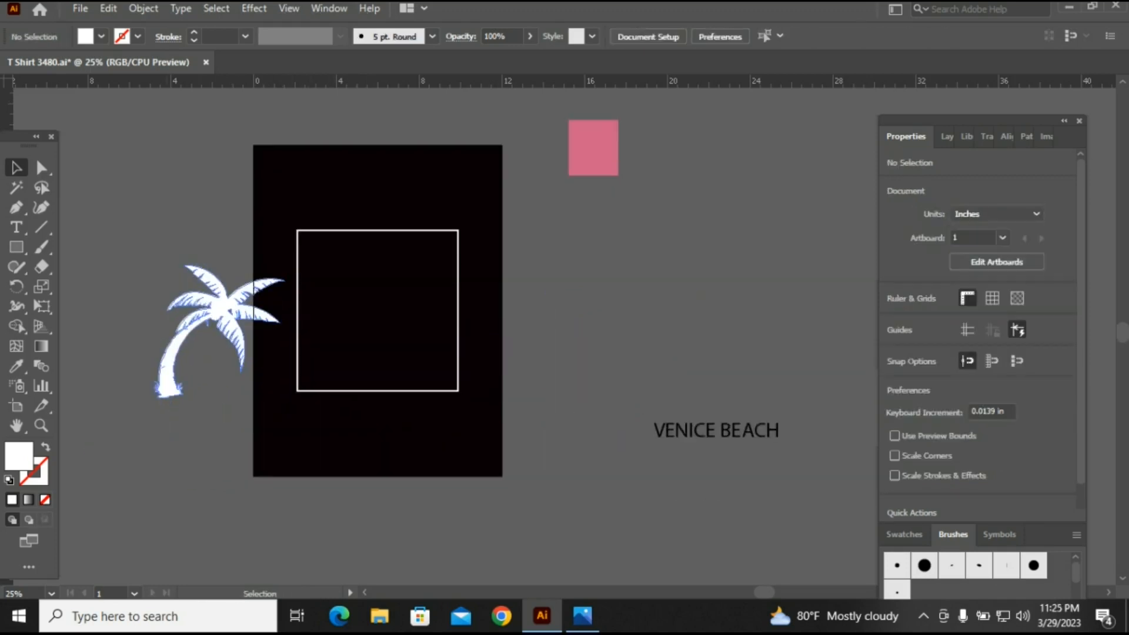
{"action": "left_click", "coordinate": [167, 374]}
{"action": "right_click", "coordinate": [167, 375]}
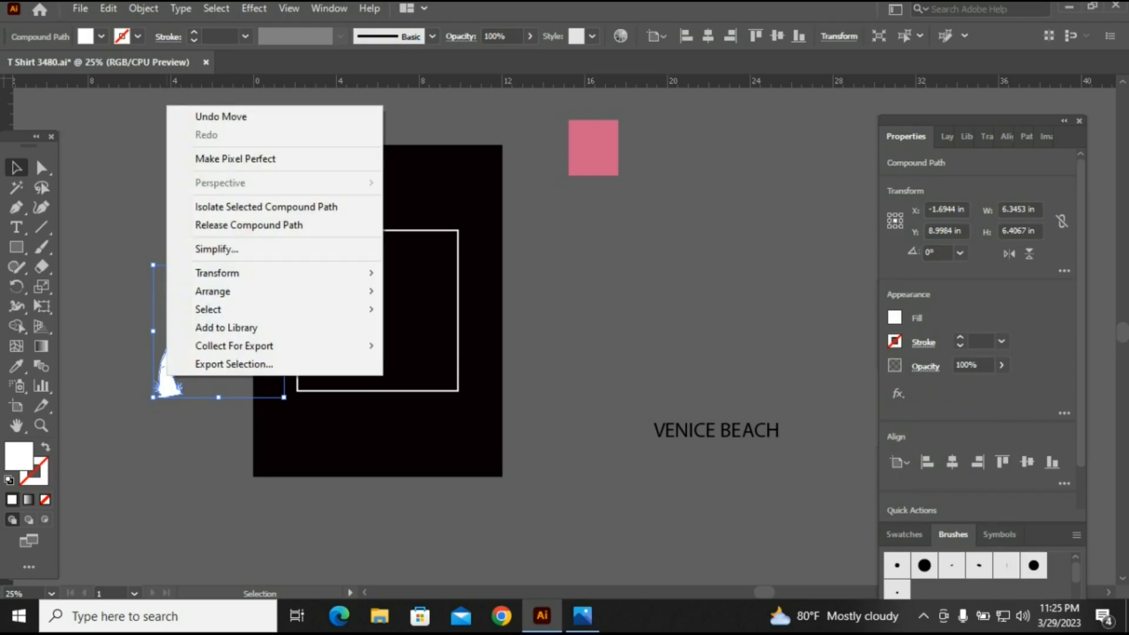
{"action": "mouse_move", "coordinate": [236, 273]}
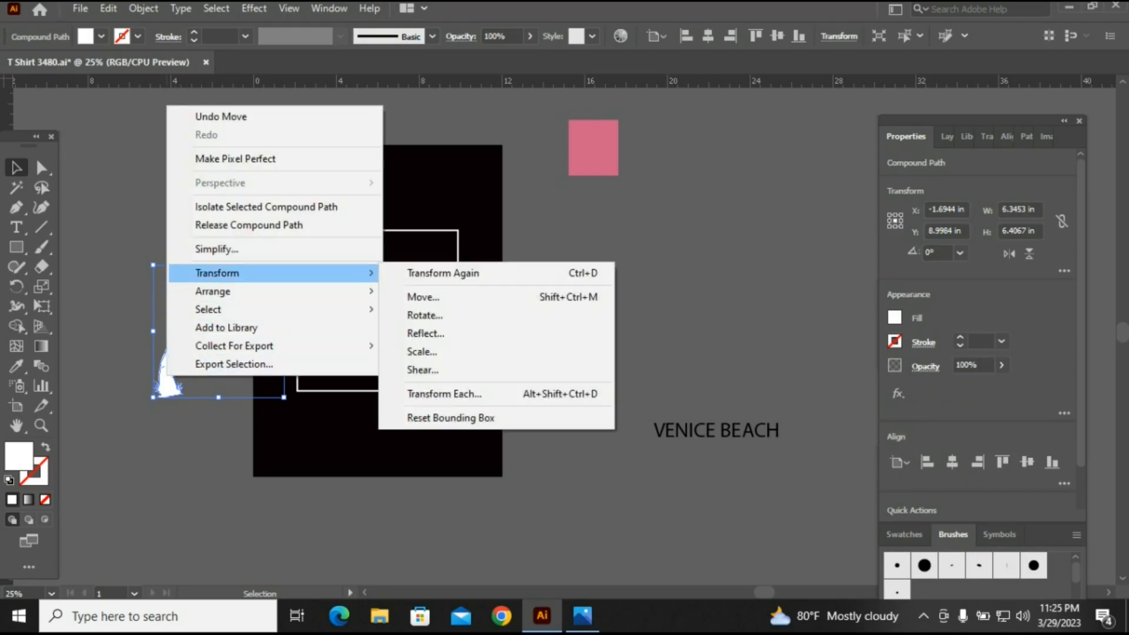
{"action": "left_click", "coordinate": [425, 333]}
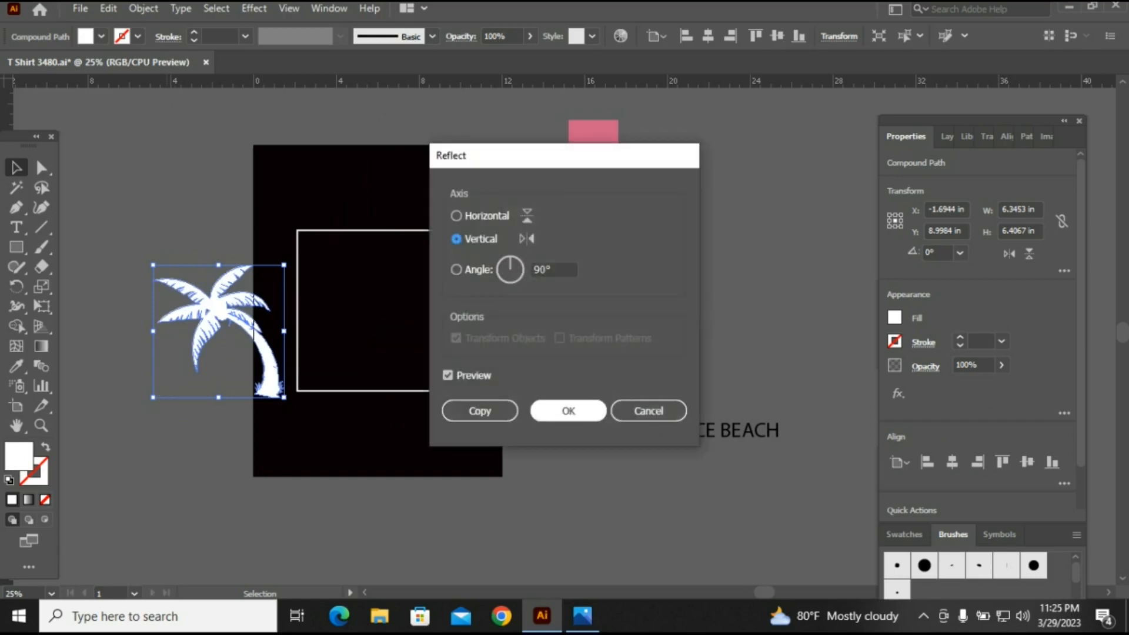
{"action": "key", "text": "Return"}
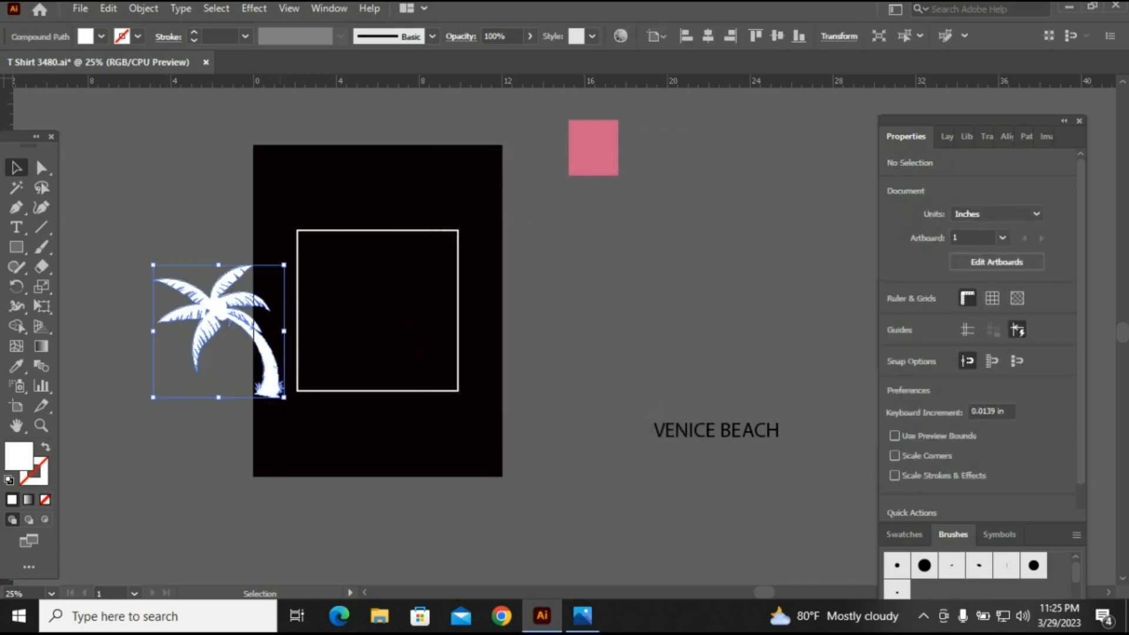
Rotate the palm tree clockwise and place it so its trunk base extends past the white frame's lower-left corner.
{"action": "left_click_drag", "start_coordinate": [288, 402], "coordinate": [177, 437]}
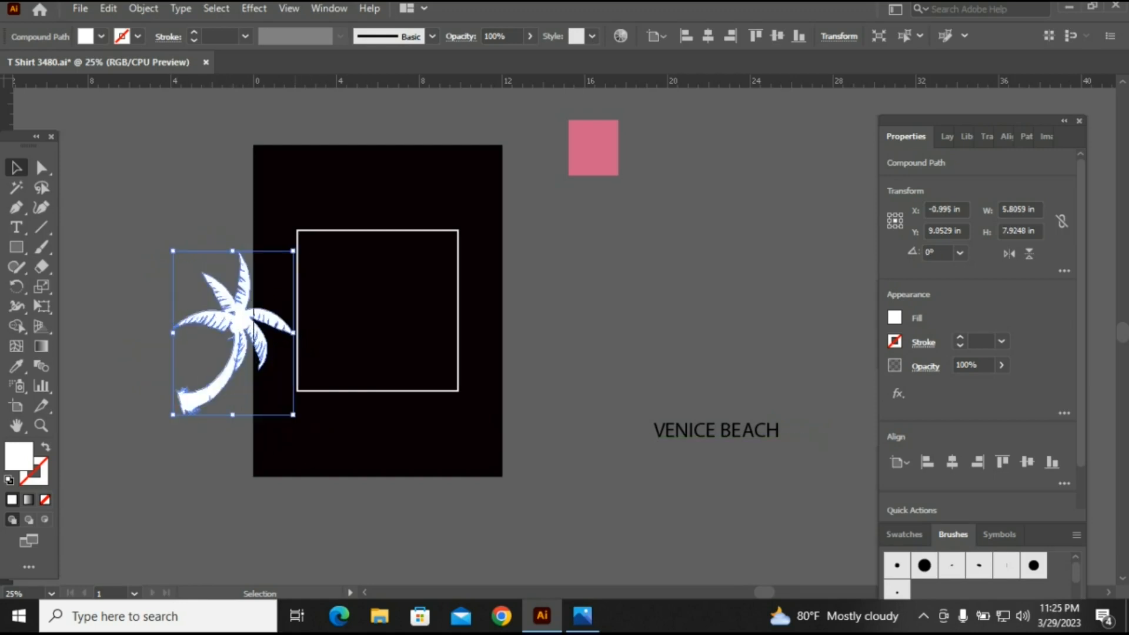
{"action": "left_click_drag", "start_coordinate": [293, 415], "coordinate": [294, 415]}
{"action": "left_click_drag", "start_coordinate": [208, 403], "coordinate": [289, 403]}
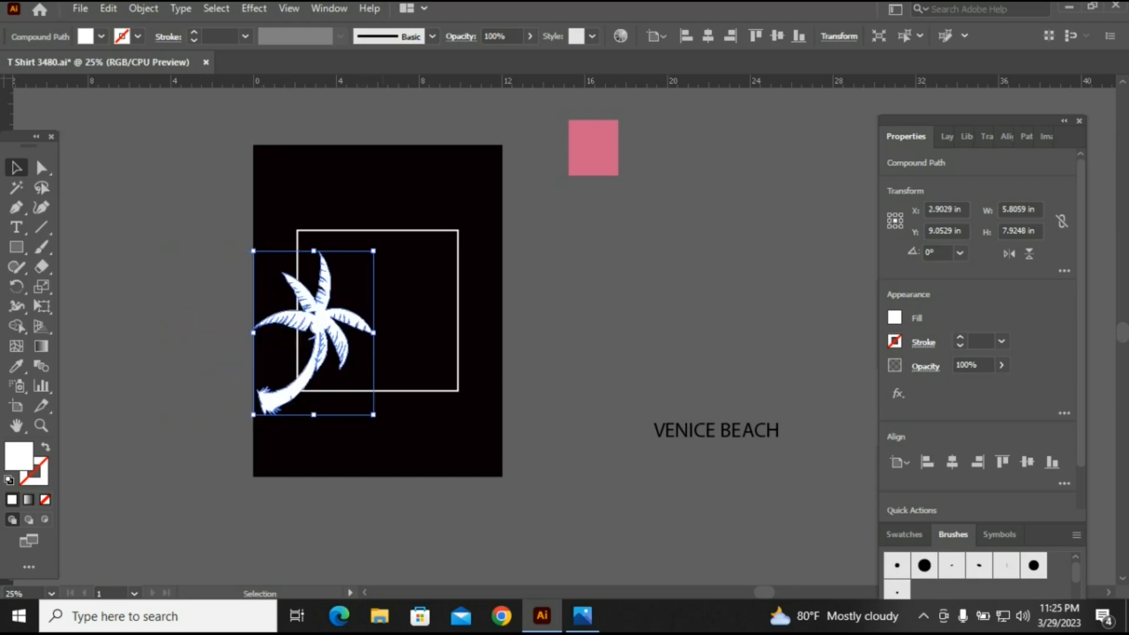
{"action": "left_click_drag", "start_coordinate": [384, 420], "coordinate": [358, 437]}
{"action": "left_click", "coordinate": [376, 475]}
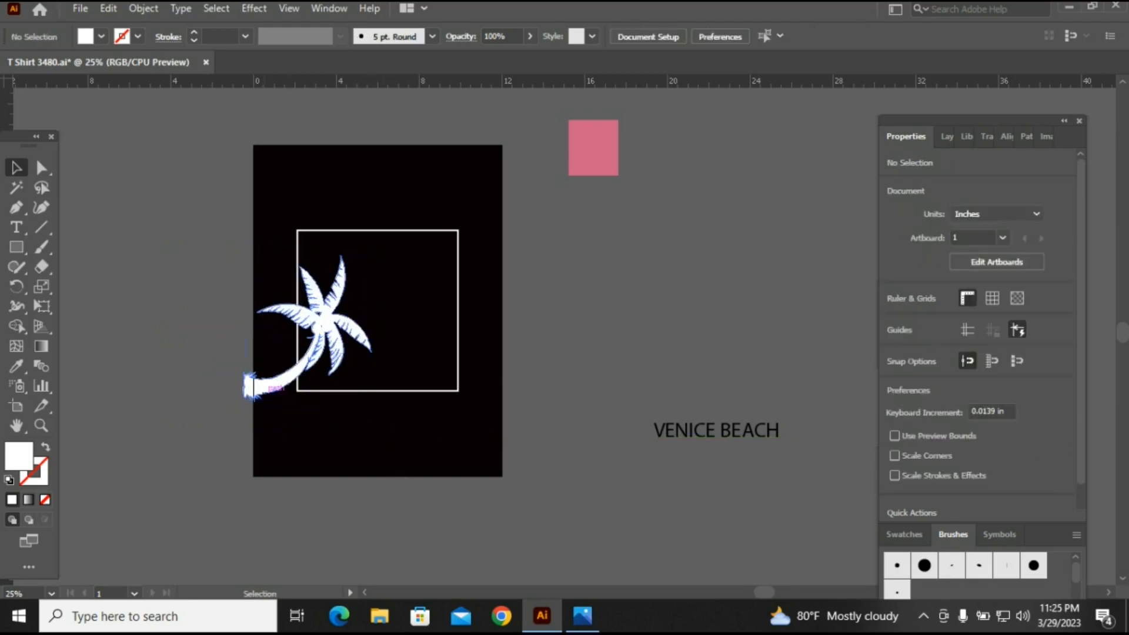
{"action": "left_click_drag", "start_coordinate": [270, 384], "coordinate": [299, 389]}
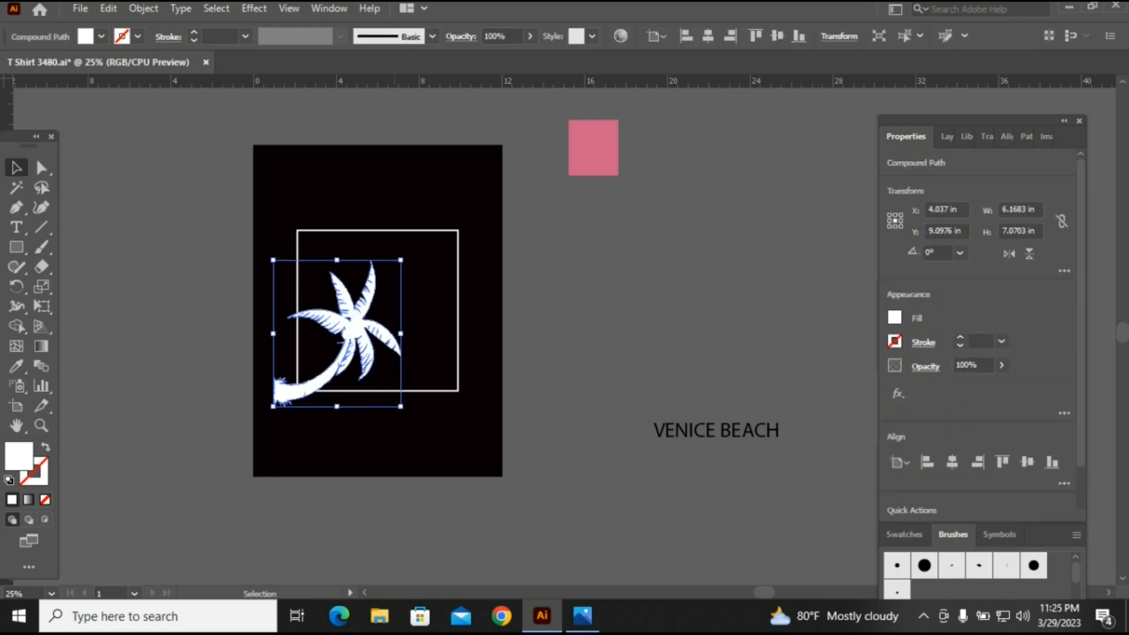
{"action": "left_click", "coordinate": [405, 434]}
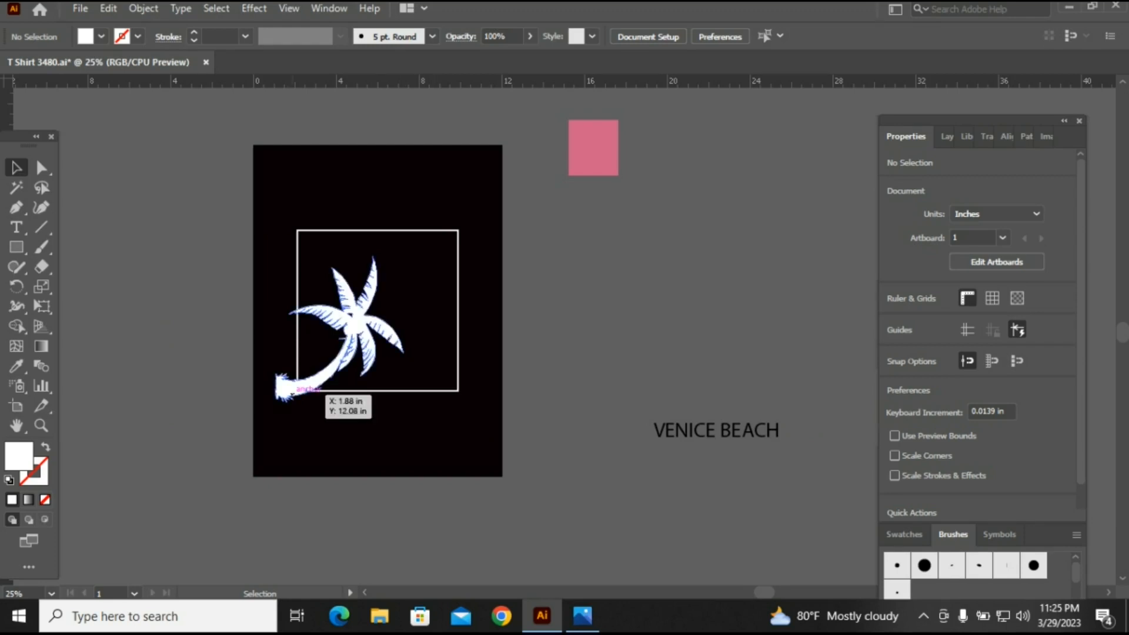
Create a vertically reflected copy of the palm tree and place it symmetrically over the frame's right side.
{"action": "left_click", "coordinate": [292, 393]}
{"action": "right_click", "coordinate": [292, 392]}
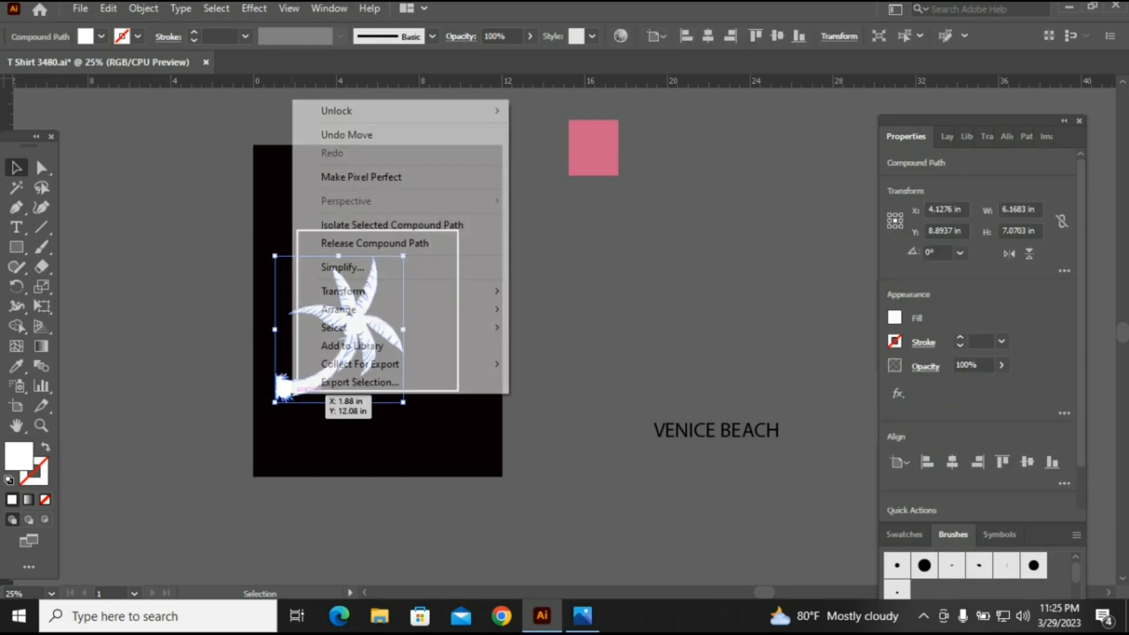
{"action": "mouse_move", "coordinate": [341, 291]}
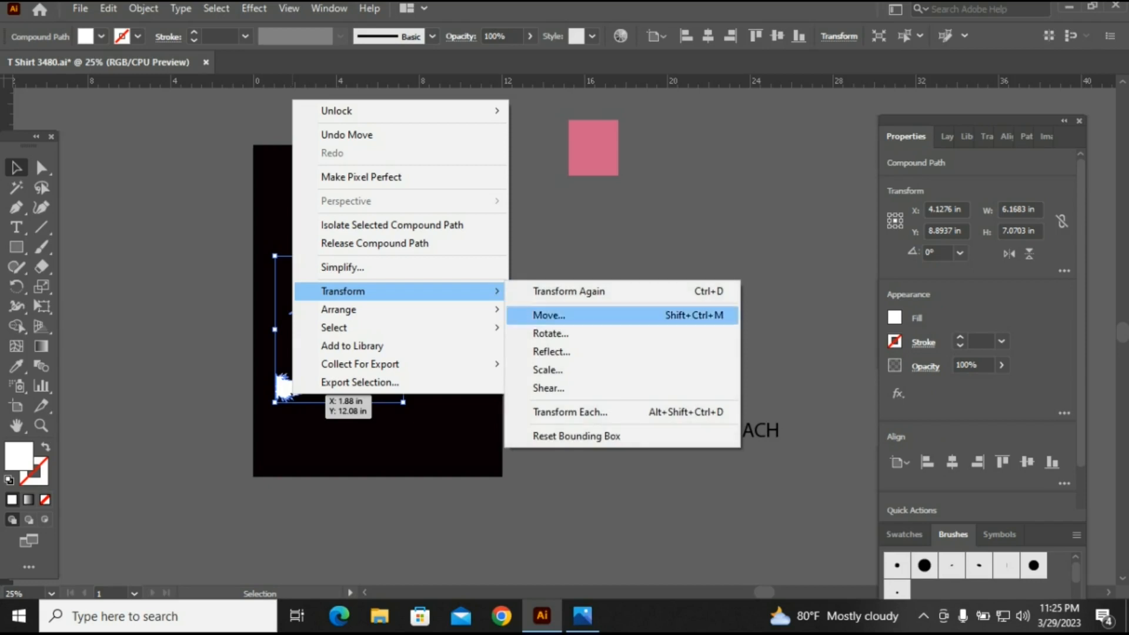
{"action": "left_click", "coordinate": [551, 351]}
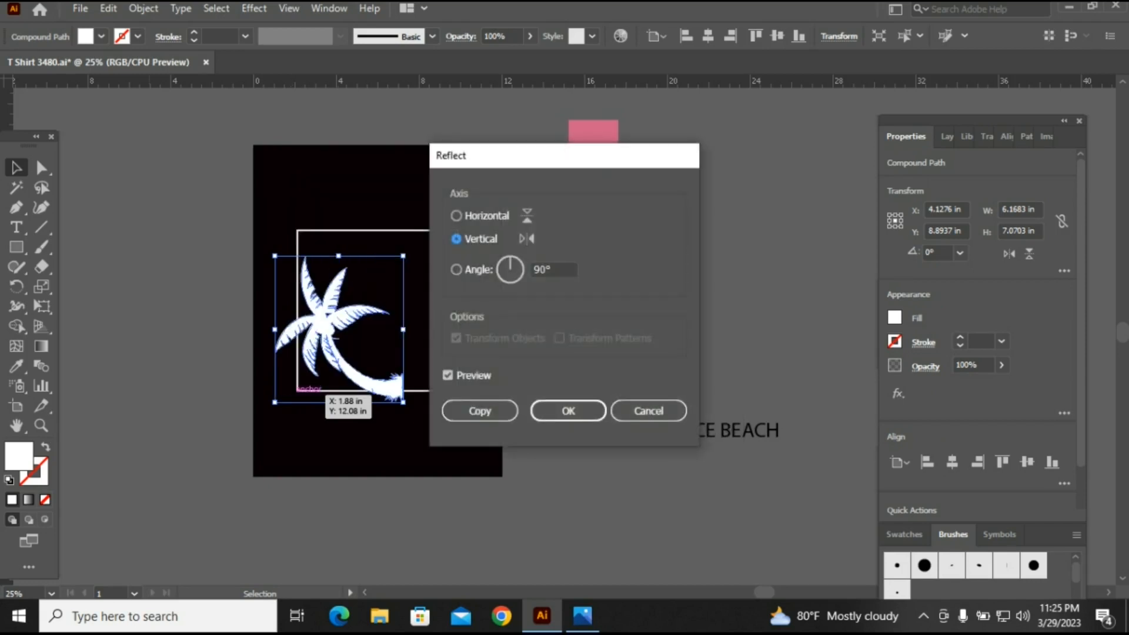
{"action": "left_click", "coordinate": [479, 410]}
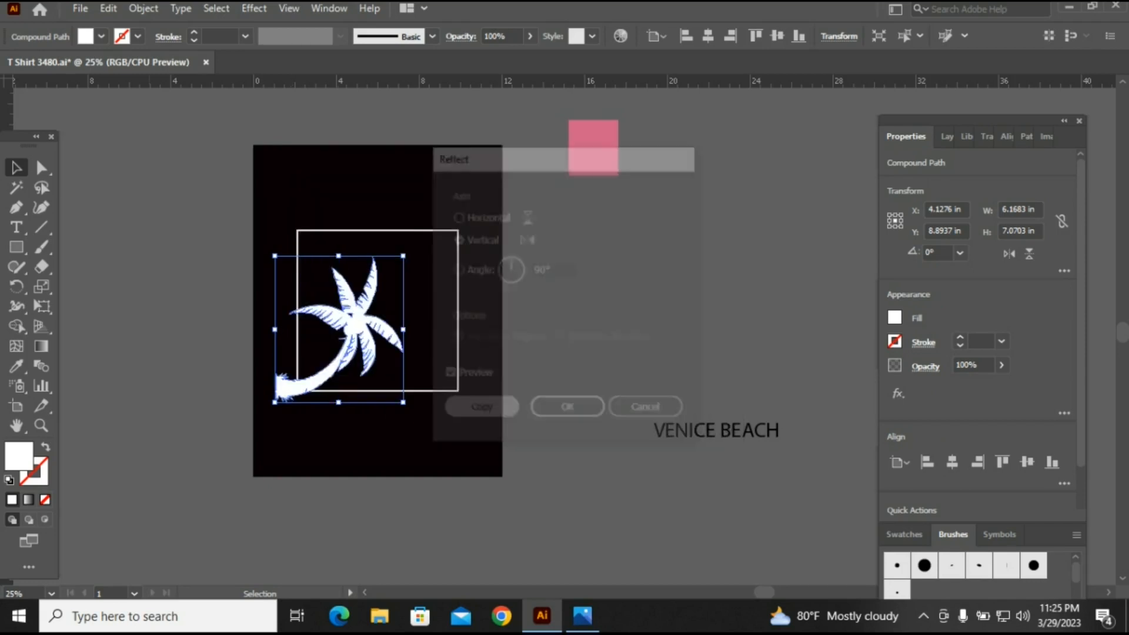
{"action": "key", "text": "ctrl+shift+a"}
{"action": "left_click_drag", "start_coordinate": [382, 389], "coordinate": [473, 394]}
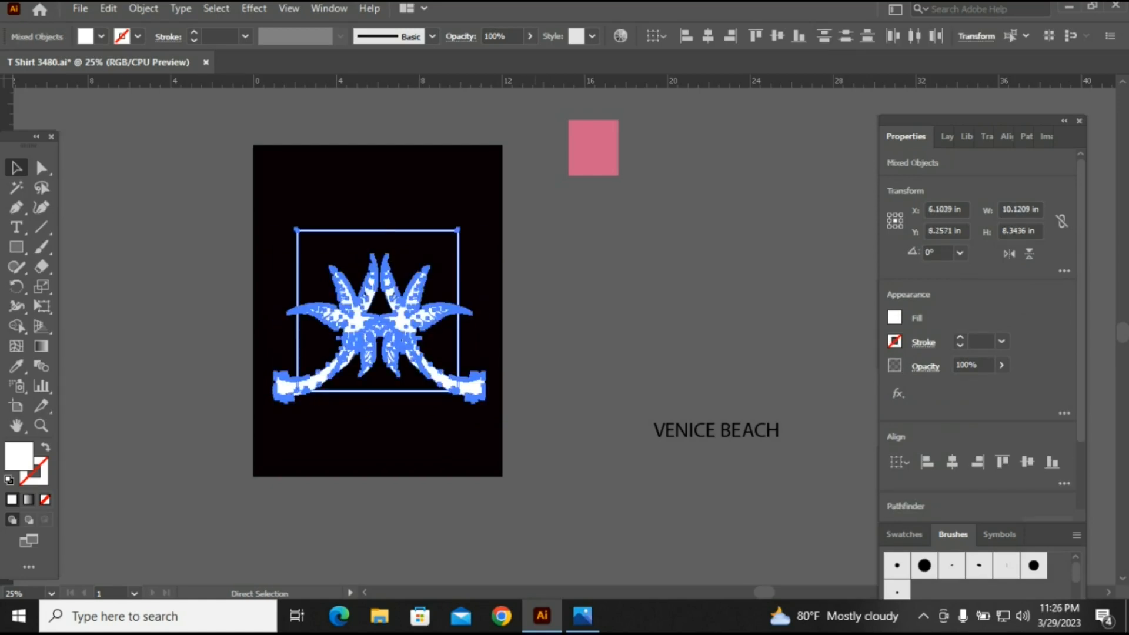
Delete the left palm's trunk base outside the frame with the Shape Builder tool.
{"action": "key", "text": "ctrl+plus"}
{"action": "key", "text": "ctrl+plus"}
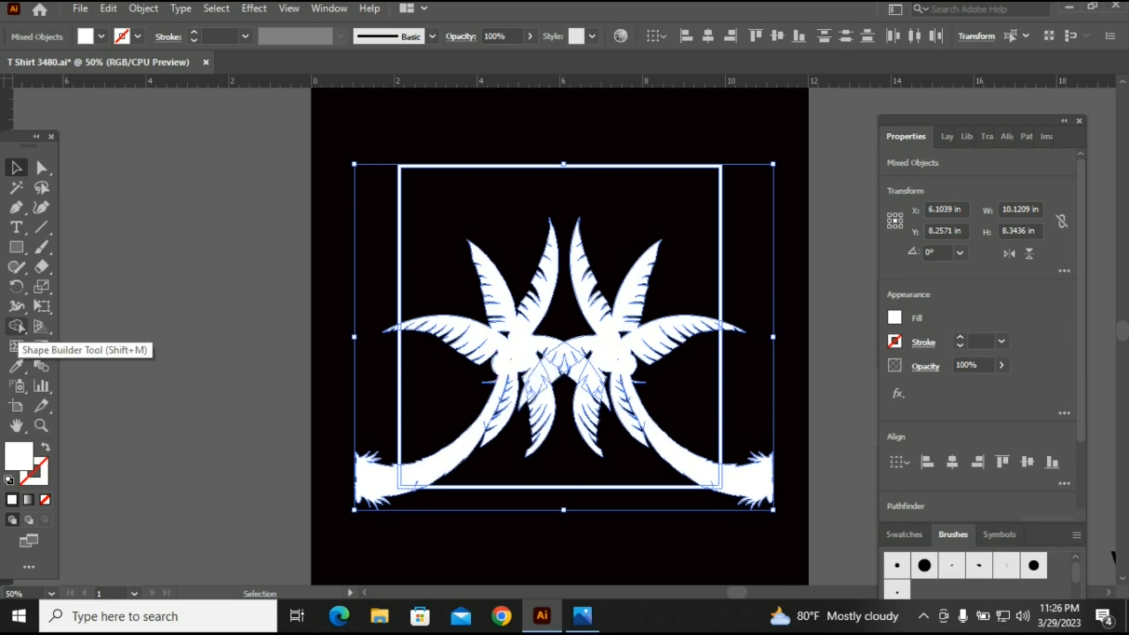
{"action": "left_click", "coordinate": [16, 327]}
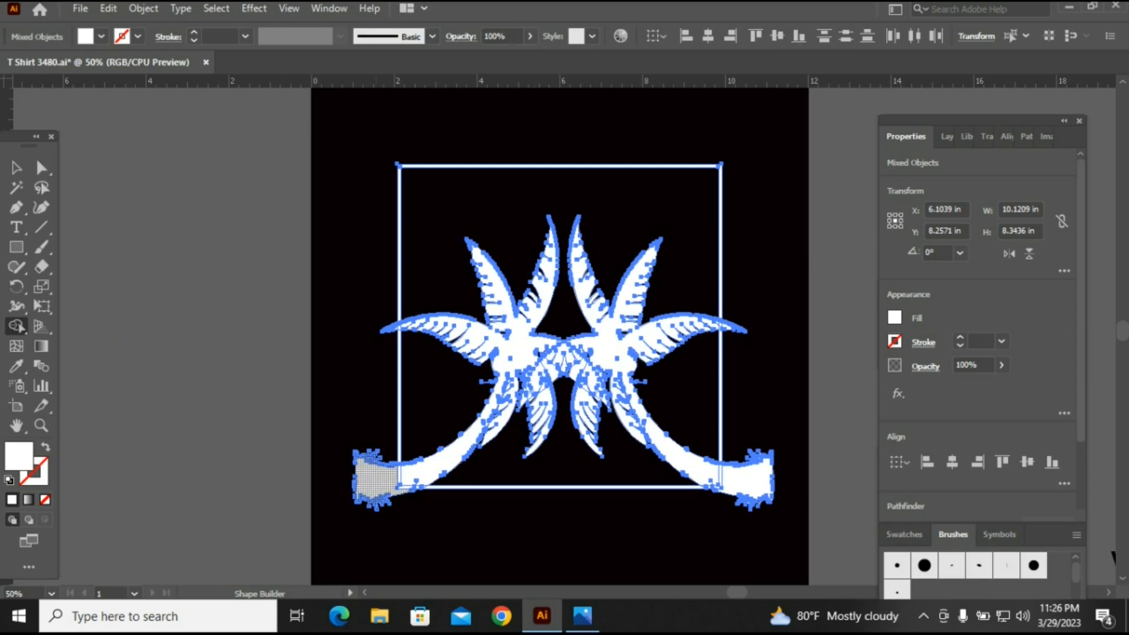
{"action": "left_click", "coordinate": [375, 475], "text": "alt"}
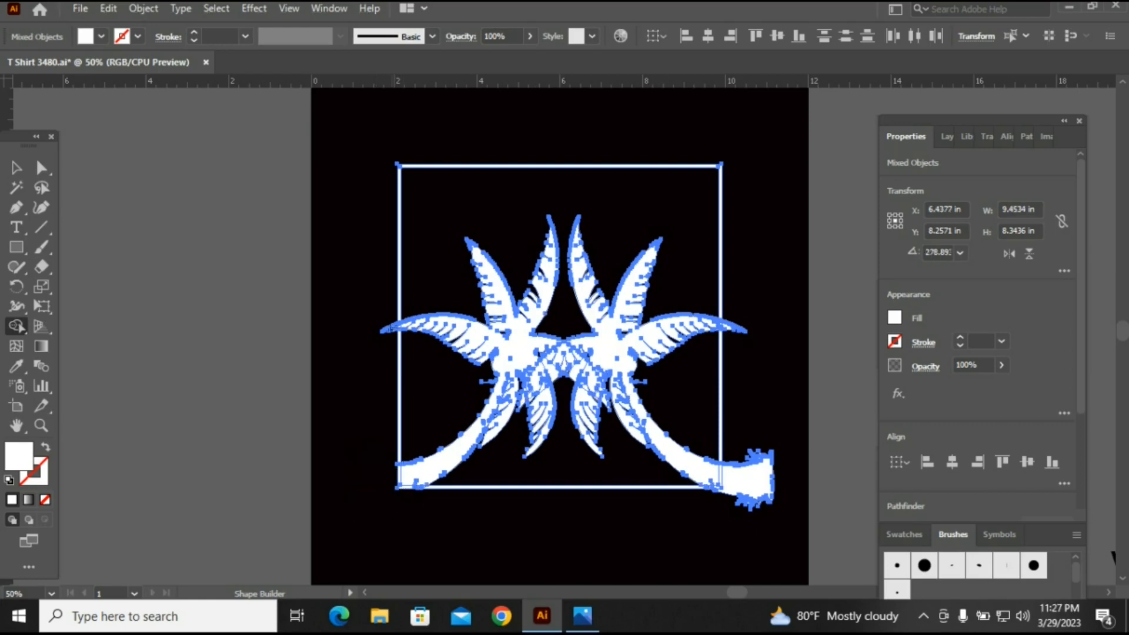
Delete both palm leaf tips and the right palm's trunk base outside the frame with the Shape Builder tool.
{"action": "left_click", "coordinate": [390, 328], "text": "alt"}
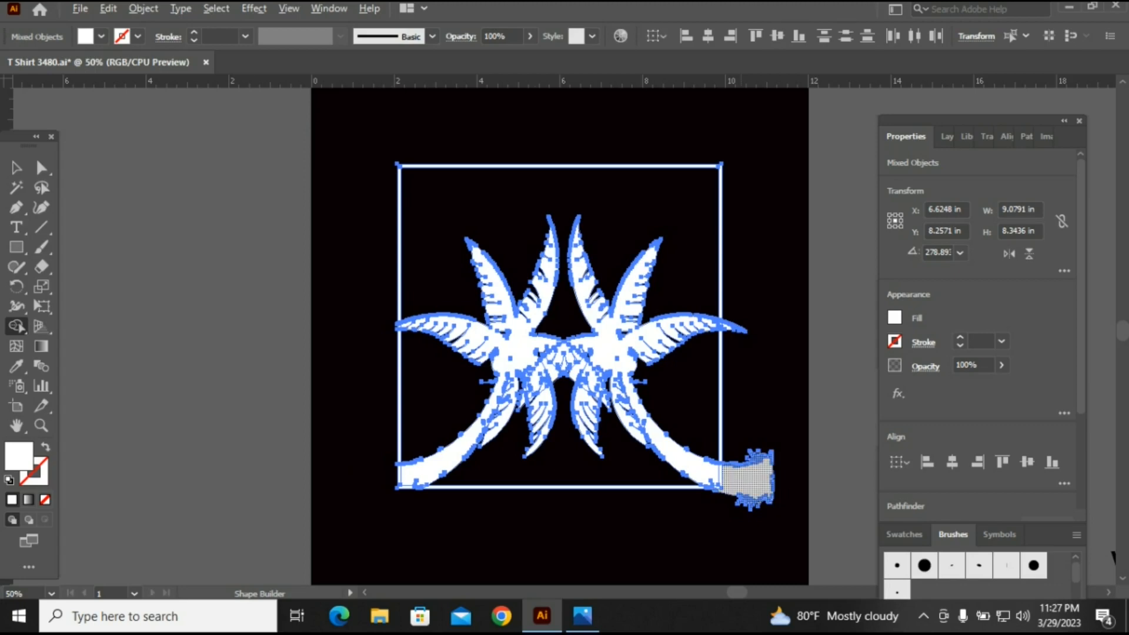
{"action": "left_click", "coordinate": [745, 480], "text": "alt"}
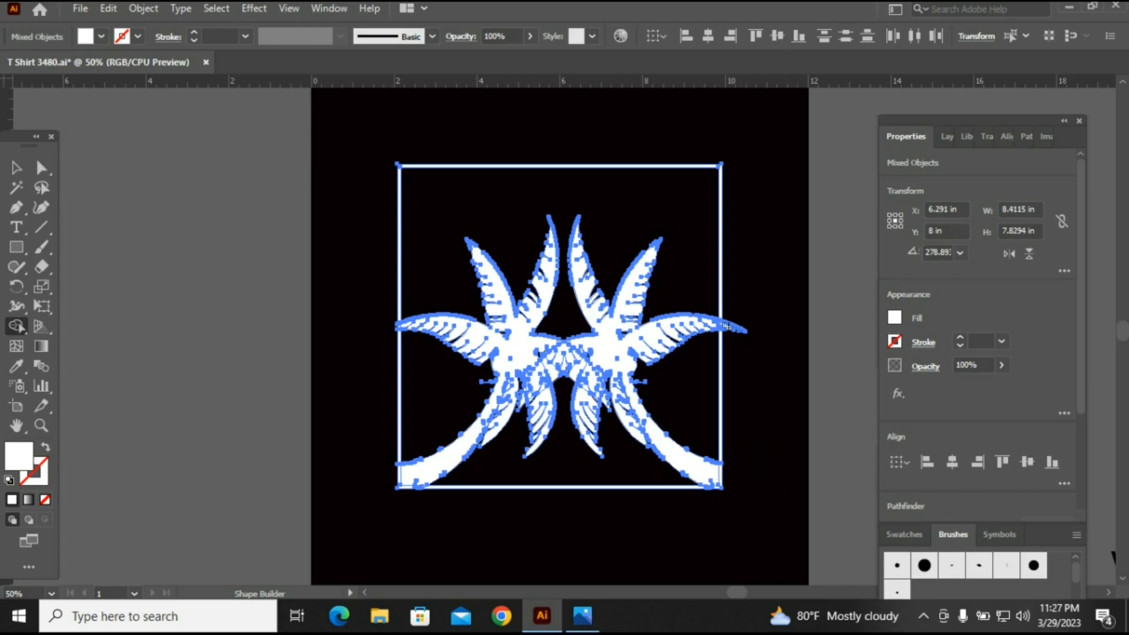
{"action": "left_click", "coordinate": [729, 327], "text": "alt"}
{"action": "left_click", "coordinate": [16, 168]}
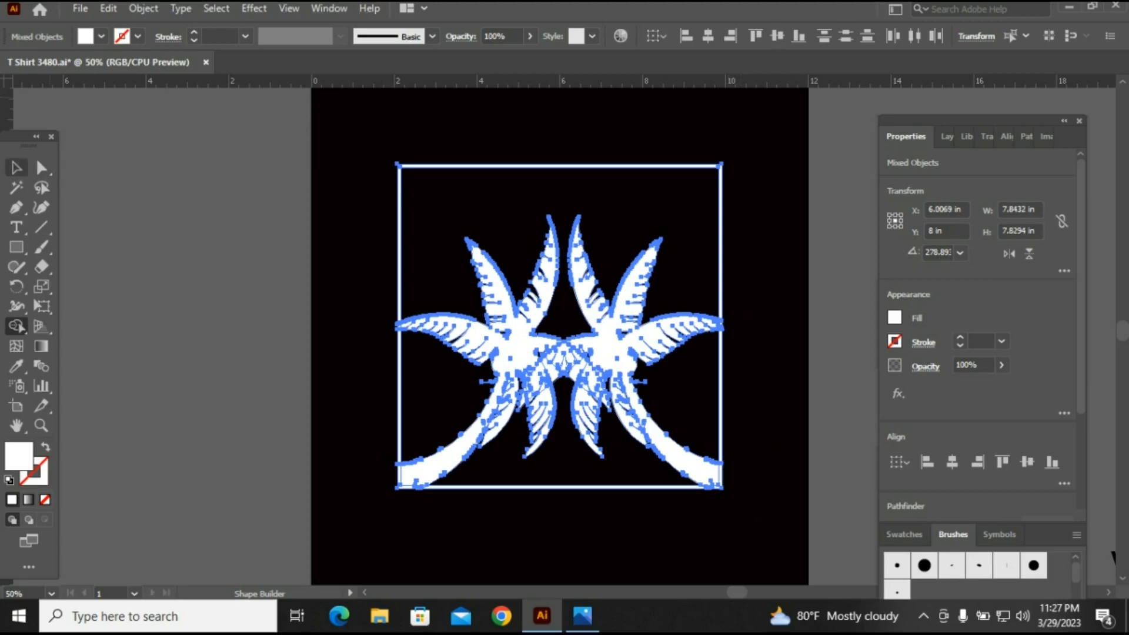
{"action": "key", "text": "ctrl+shift+a"}
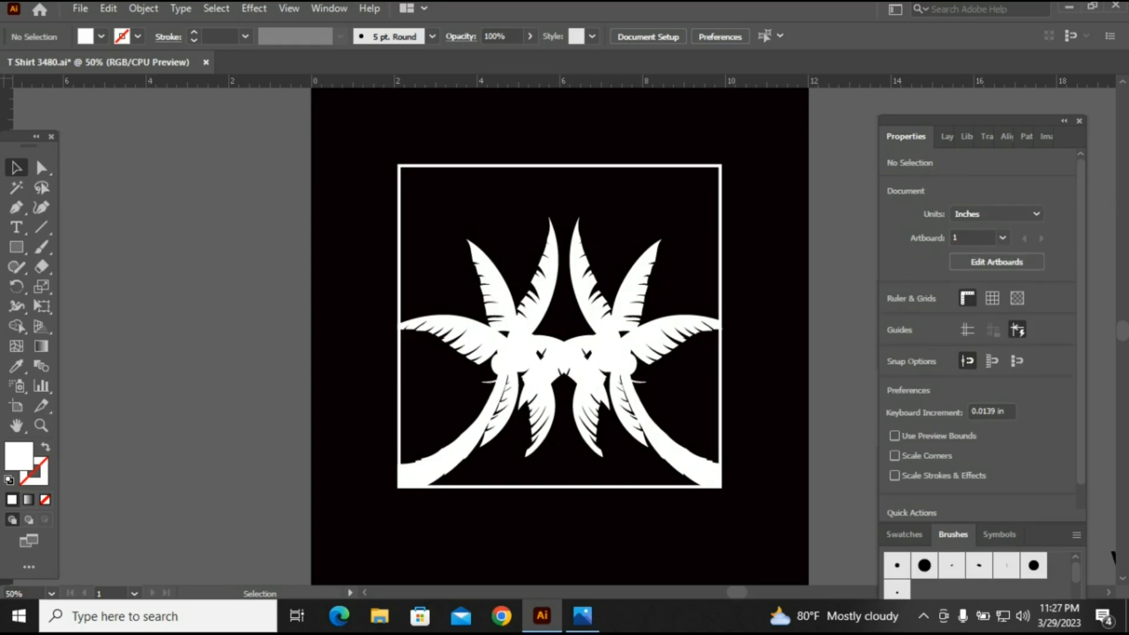
Group the frame with both palm trees and convert the group into a compound path.
{"action": "key", "text": "ctrl+minus"}
{"action": "left_click_drag", "start_coordinate": [332, 191], "coordinate": [622, 474]}
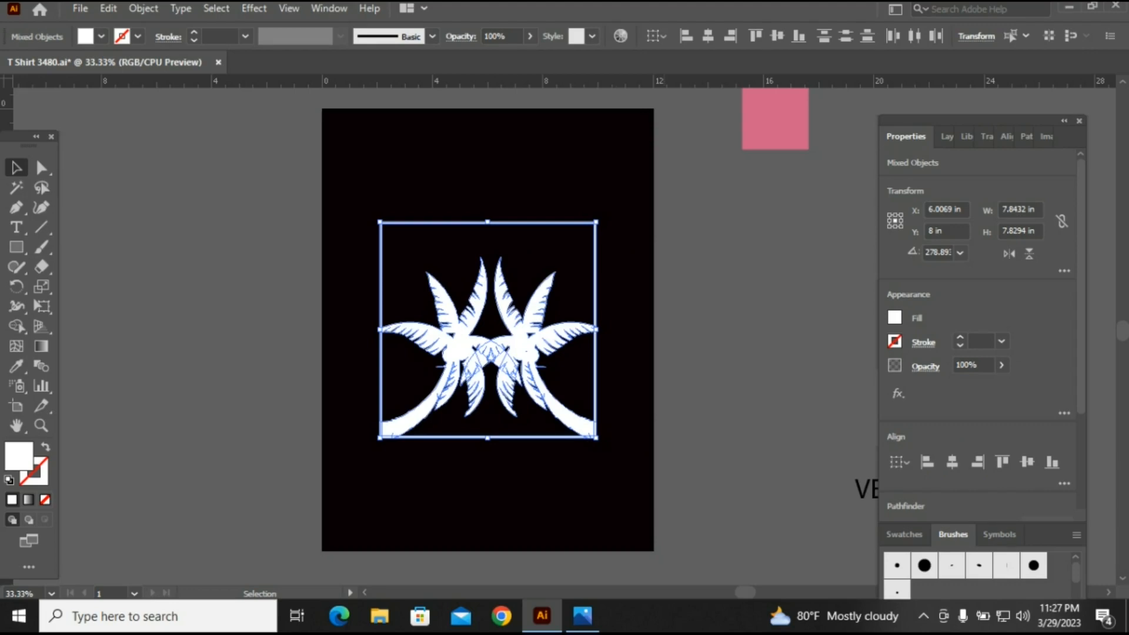
{"action": "key", "text": "ctrl+g"}
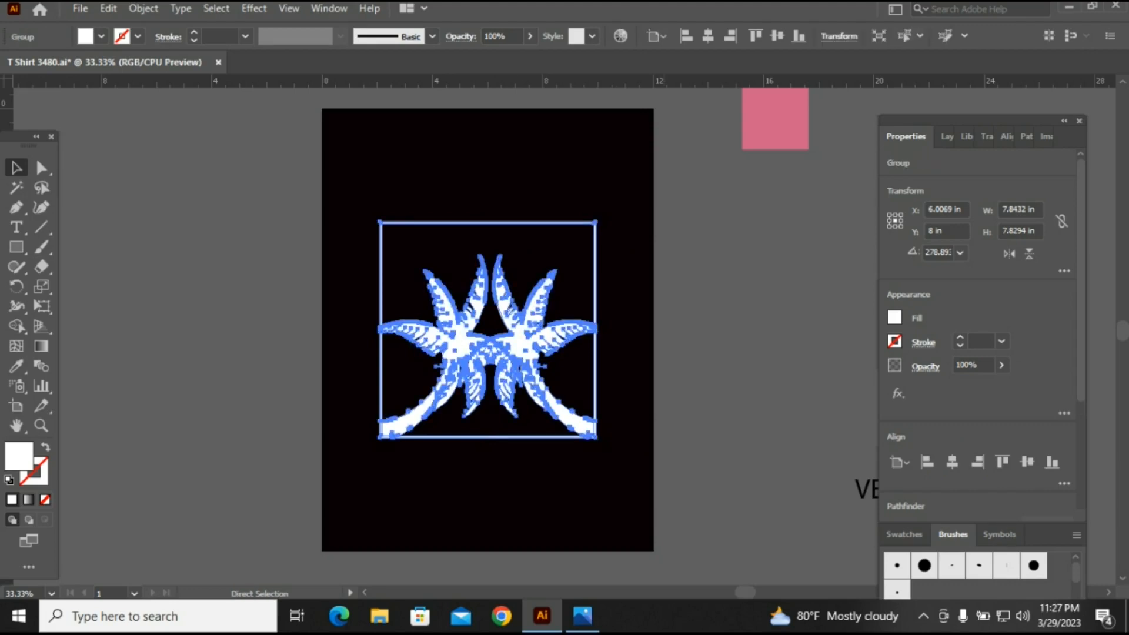
{"action": "key", "text": "ctrl+8"}
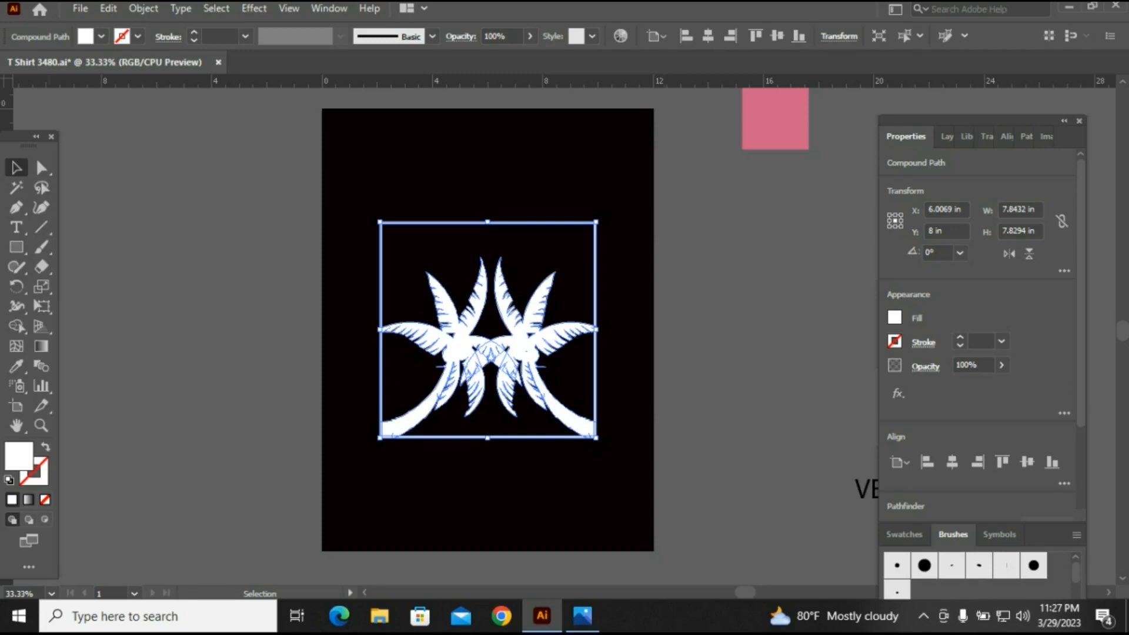
{"action": "key", "text": "ctrl+shift+a"}
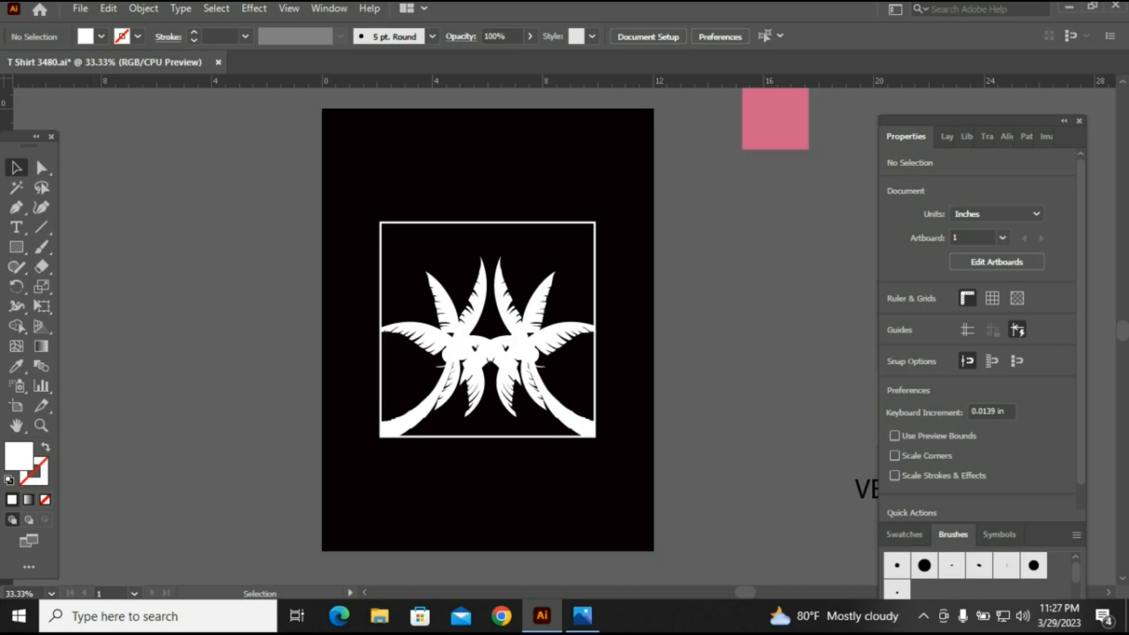
Draw a white rectangle about 8.55 × 2.16 in and centre it horizontally and vertically on the artboard.
{"action": "left_click", "coordinate": [17, 247]}
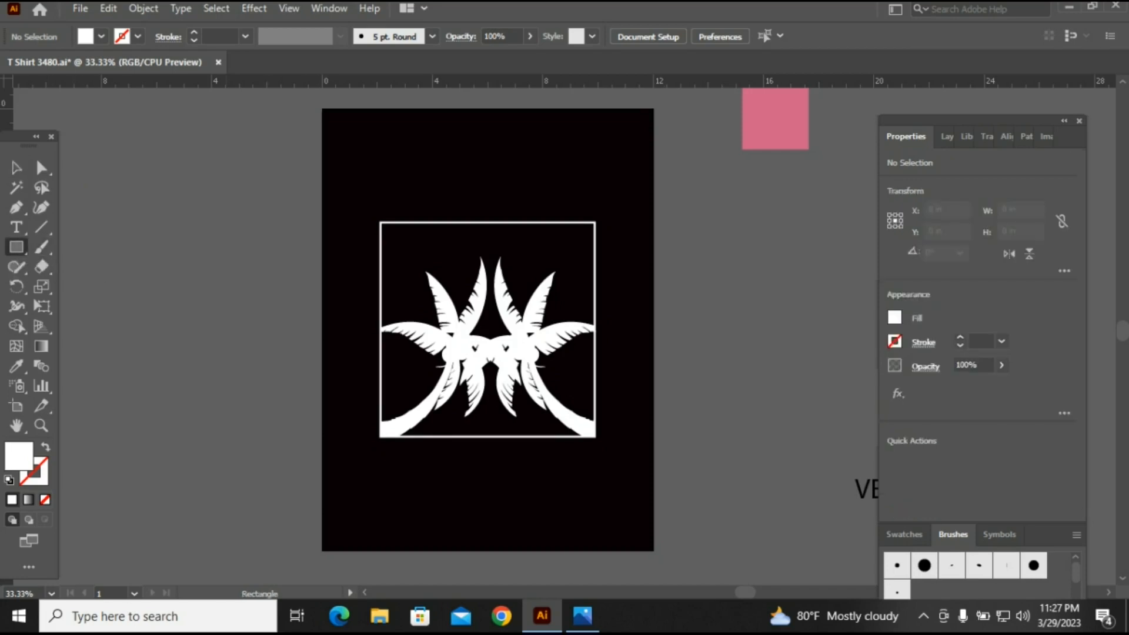
{"action": "left_click_drag", "start_coordinate": [167, 165], "coordinate": [403, 222]}
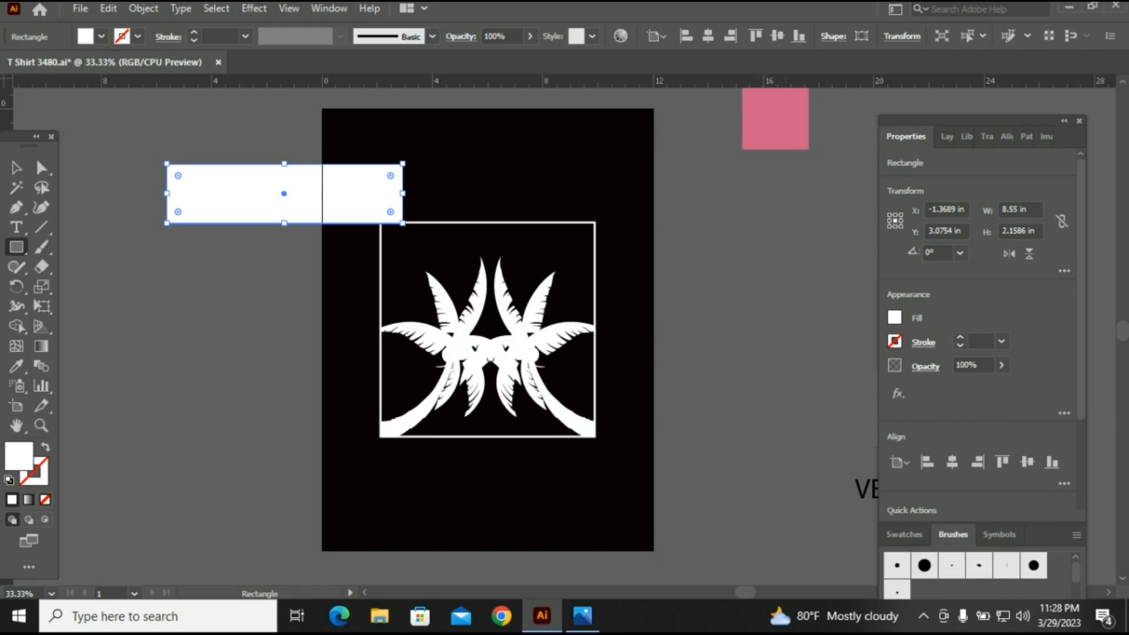
{"action": "key", "text": "v"}
{"action": "left_click", "coordinate": [708, 36]}
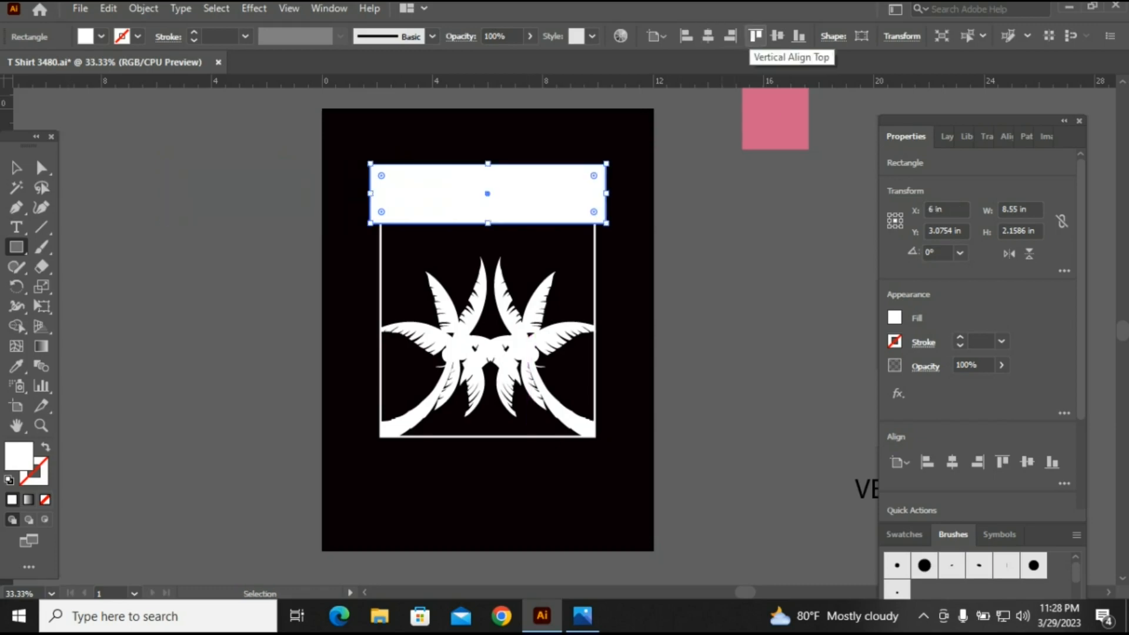
{"action": "left_click", "coordinate": [777, 36]}
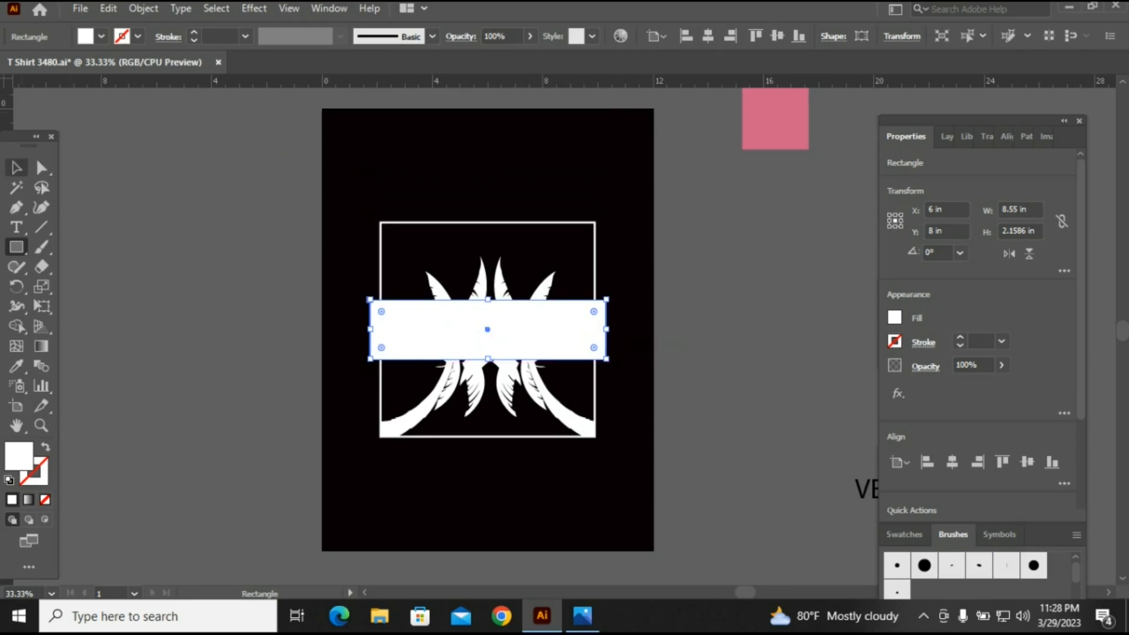
Fill the rectangle across the palm trees with red.
{"action": "left_click", "coordinate": [17, 168]}
{"action": "left_click", "coordinate": [236, 276]}
{"action": "left_click", "coordinate": [565, 333]}
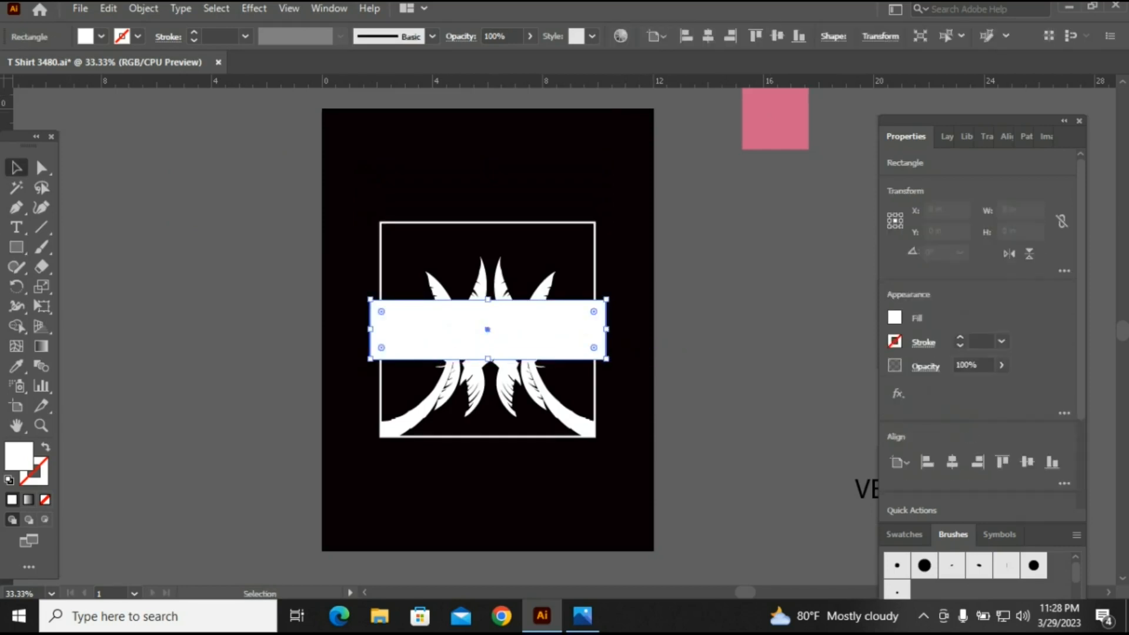
{"action": "left_click", "coordinate": [895, 318]}
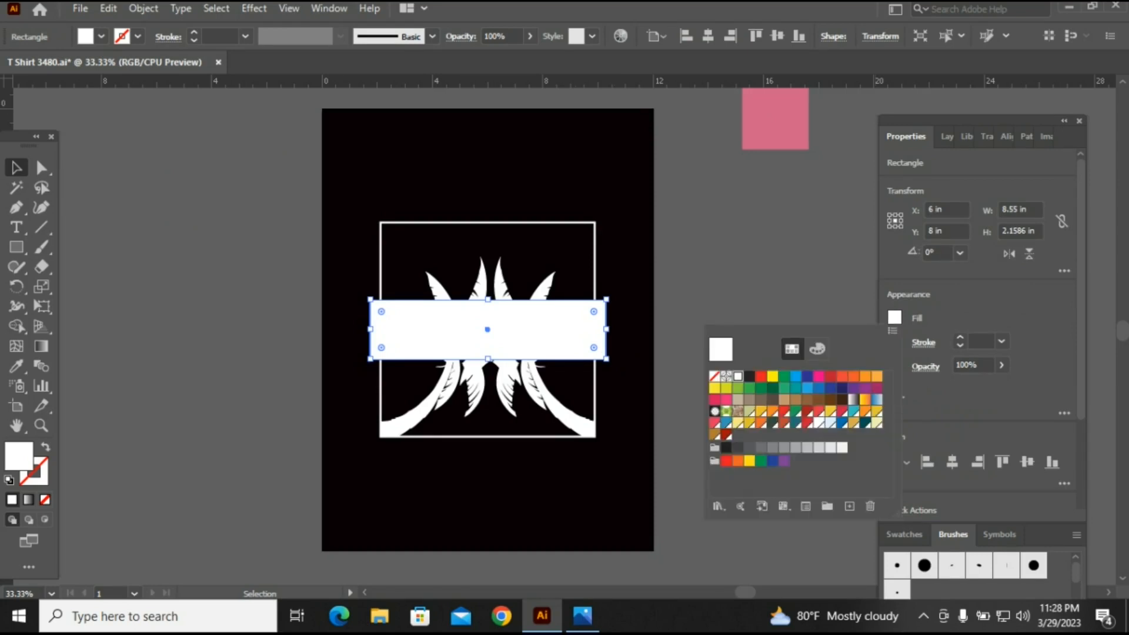
{"action": "left_click", "coordinate": [784, 411]}
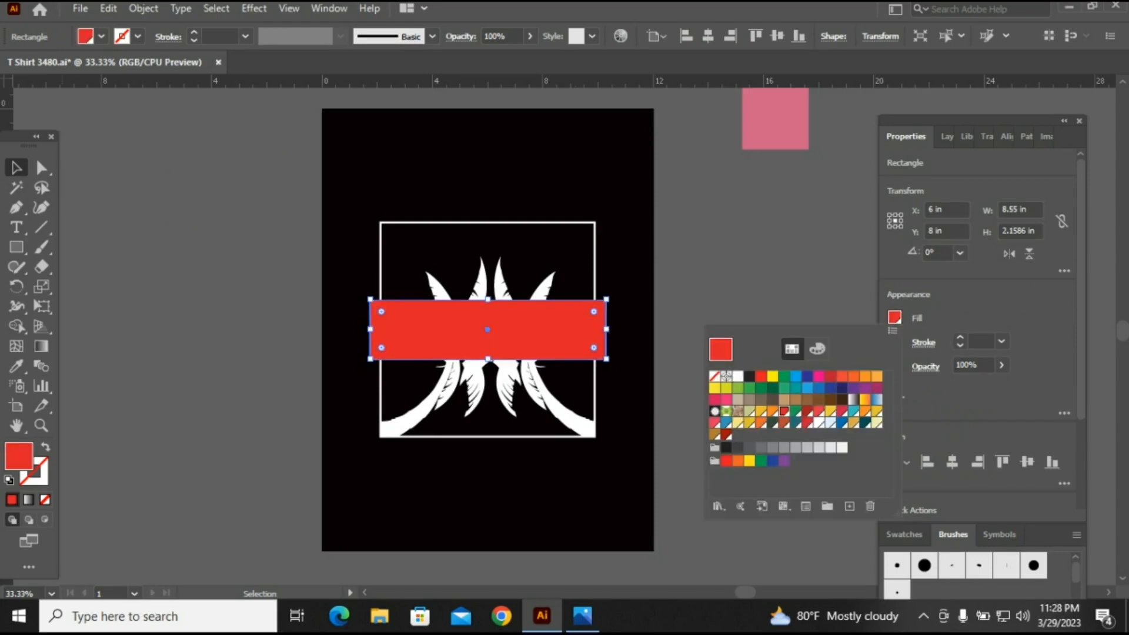
{"action": "left_click", "coordinate": [735, 265]}
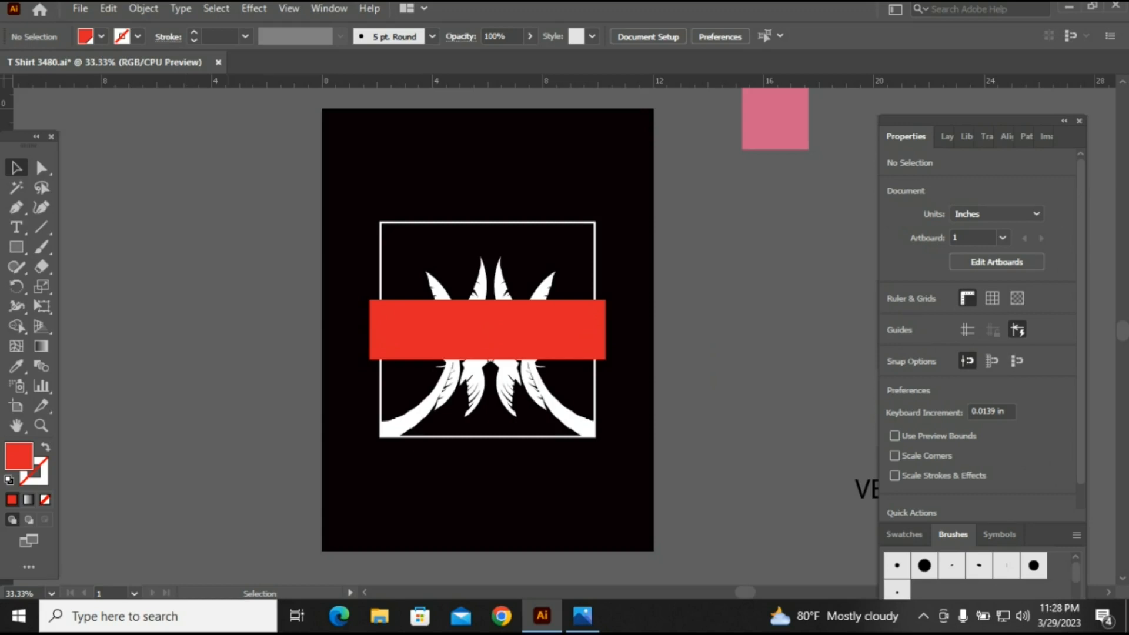
Subtract the red rectangle from the palm and frame artwork with the Minus Front pathfinder.
{"action": "left_click_drag", "start_coordinate": [237, 175], "coordinate": [654, 534]}
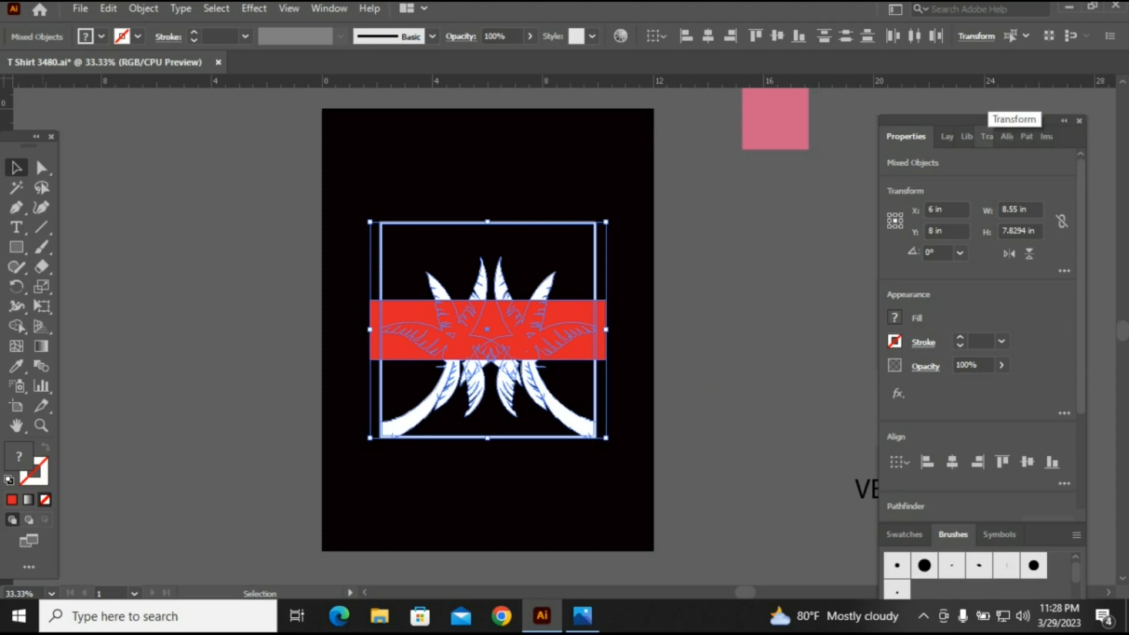
{"action": "left_click", "coordinate": [1026, 135]}
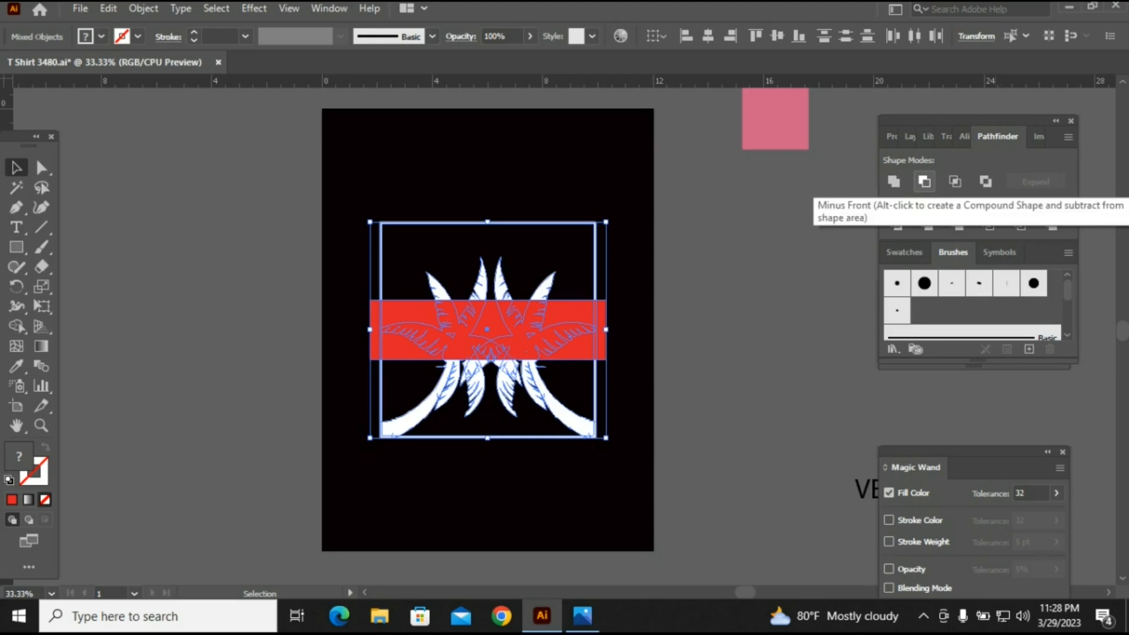
{"action": "left_click", "coordinate": [925, 182]}
{"action": "left_click", "coordinate": [686, 247]}
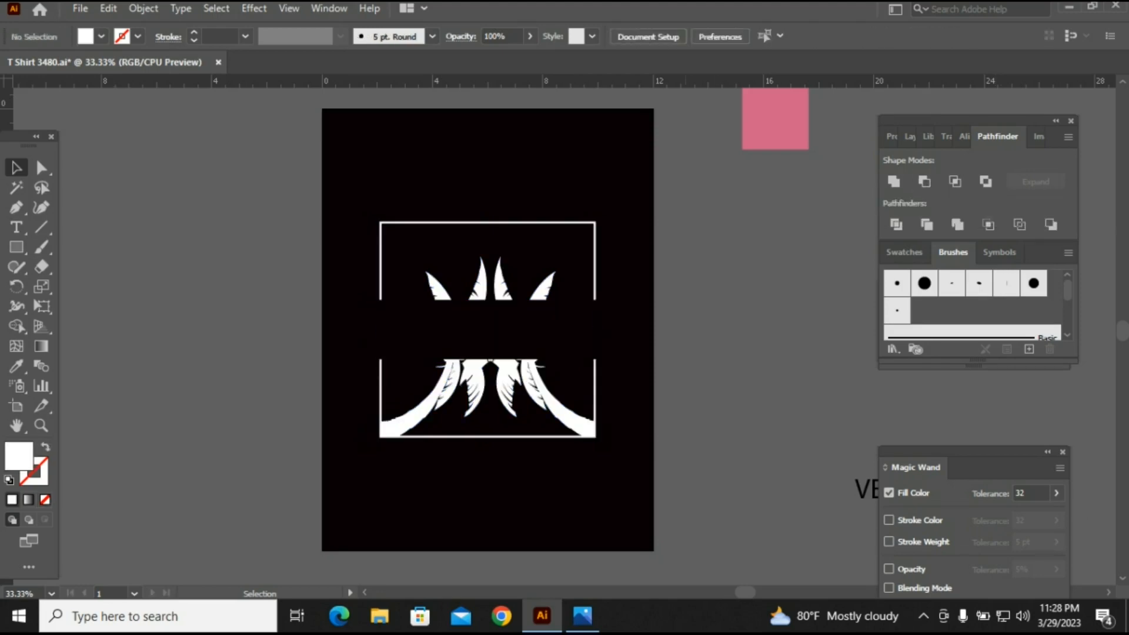
Recolour the cut palm and frame artwork with the pink sampled from the square beside the artboard.
{"action": "scroll", "coordinate": [686, 247], "scroll_direction": "up", "scroll_amount": 1}
{"action": "left_click_drag", "start_coordinate": [302, 207], "coordinate": [608, 487]}
{"action": "key", "text": "i"}
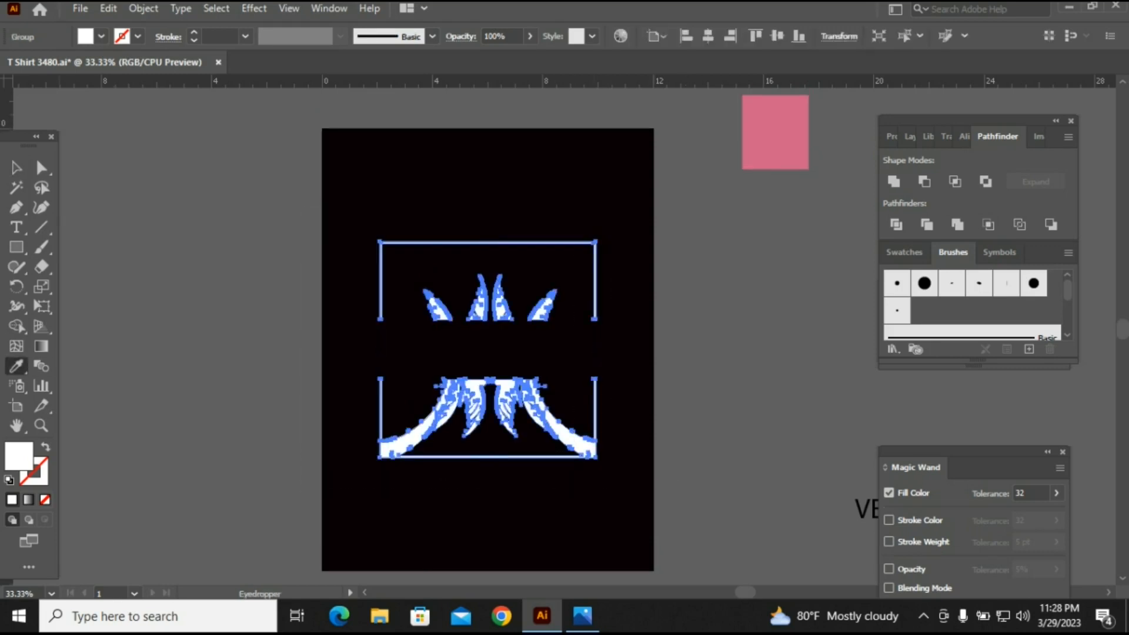
{"action": "left_click", "coordinate": [775, 132]}
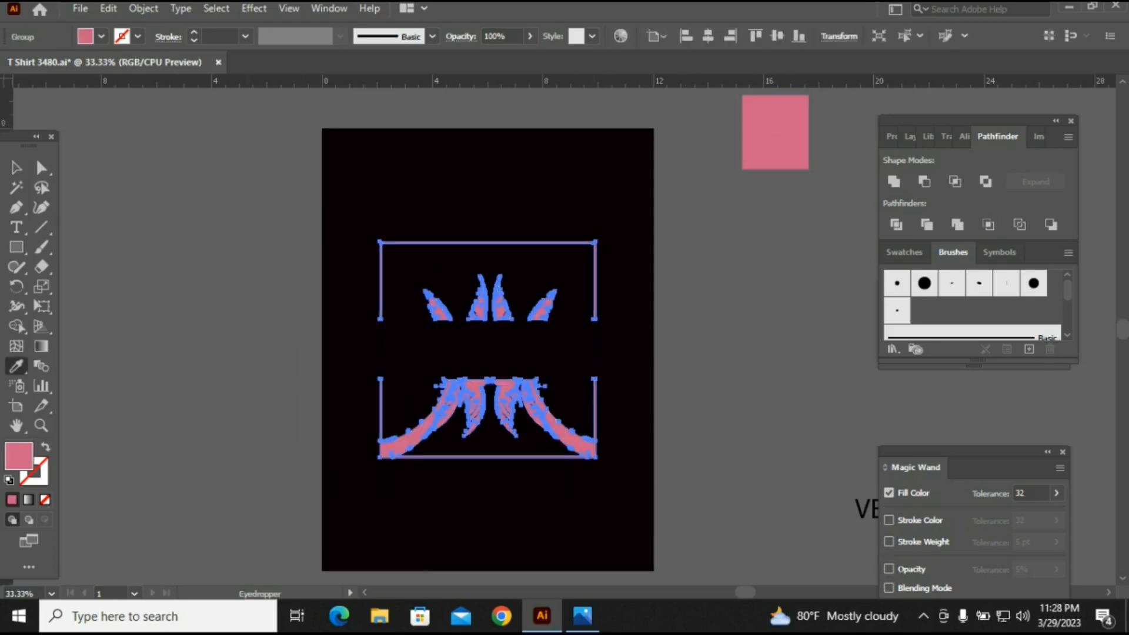
Bring the VENICE BEACH text beside the artboard's right edge and recolour it with the pink square's colour.
{"action": "key", "text": "v"}
{"action": "left_click_drag", "start_coordinate": [856, 517], "coordinate": [708, 351]}
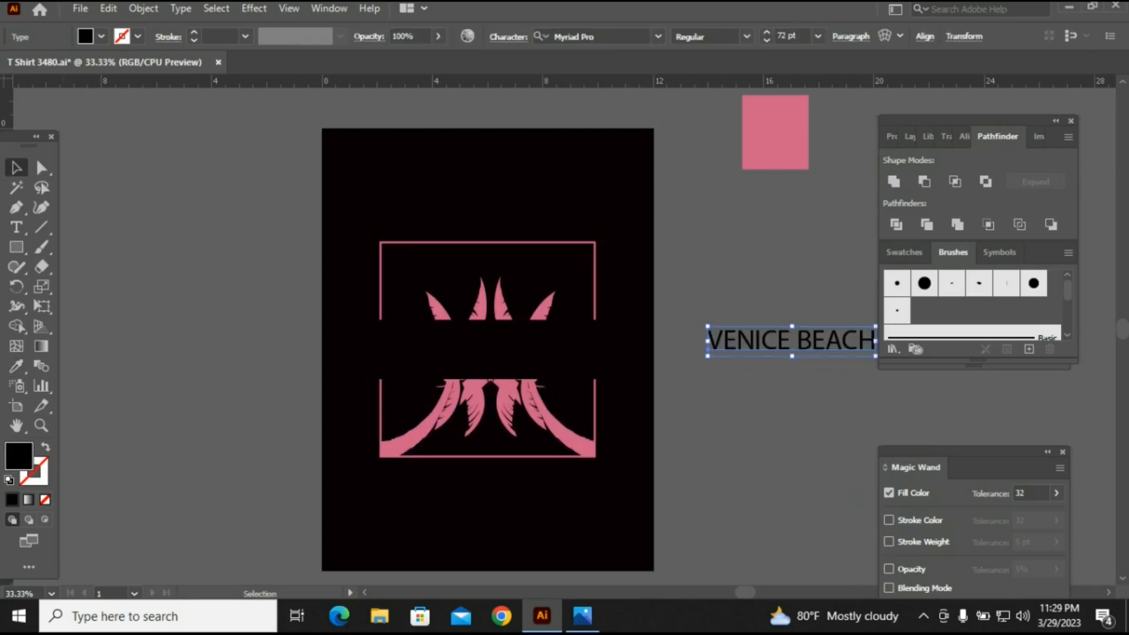
{"action": "key", "text": "i"}
{"action": "left_click", "coordinate": [777, 134]}
{"action": "key", "text": "v"}
{"action": "left_click_drag", "start_coordinate": [838, 341], "coordinate": [790, 400]}
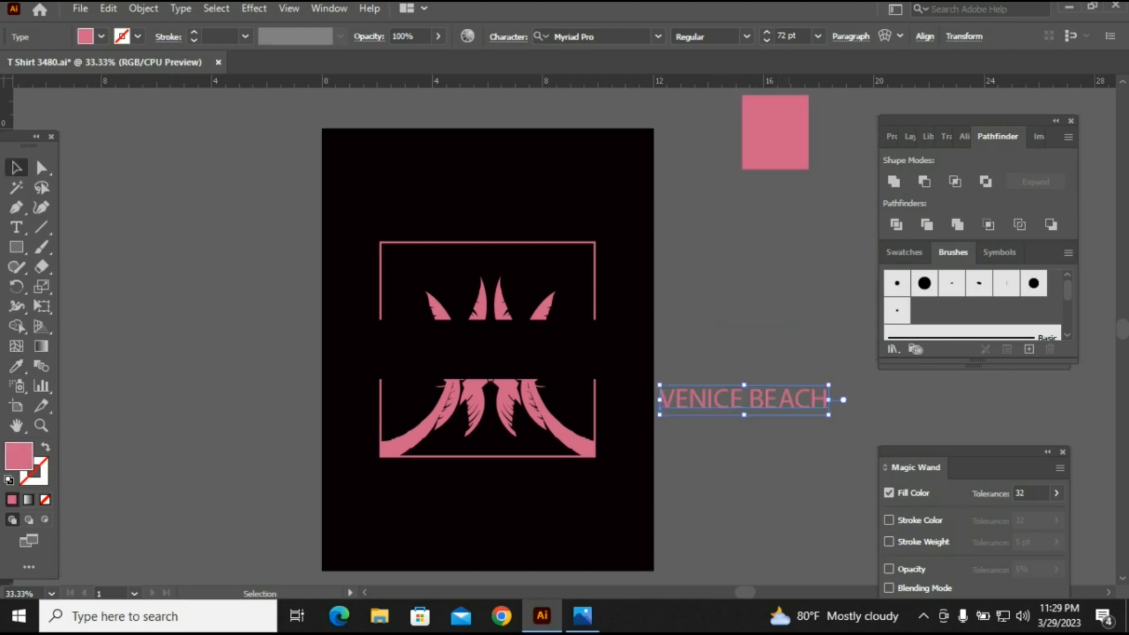
Set the VENICE BEACH text's font to Graduate.
{"action": "left_click", "coordinate": [774, 456]}
{"action": "left_click", "coordinate": [755, 399]}
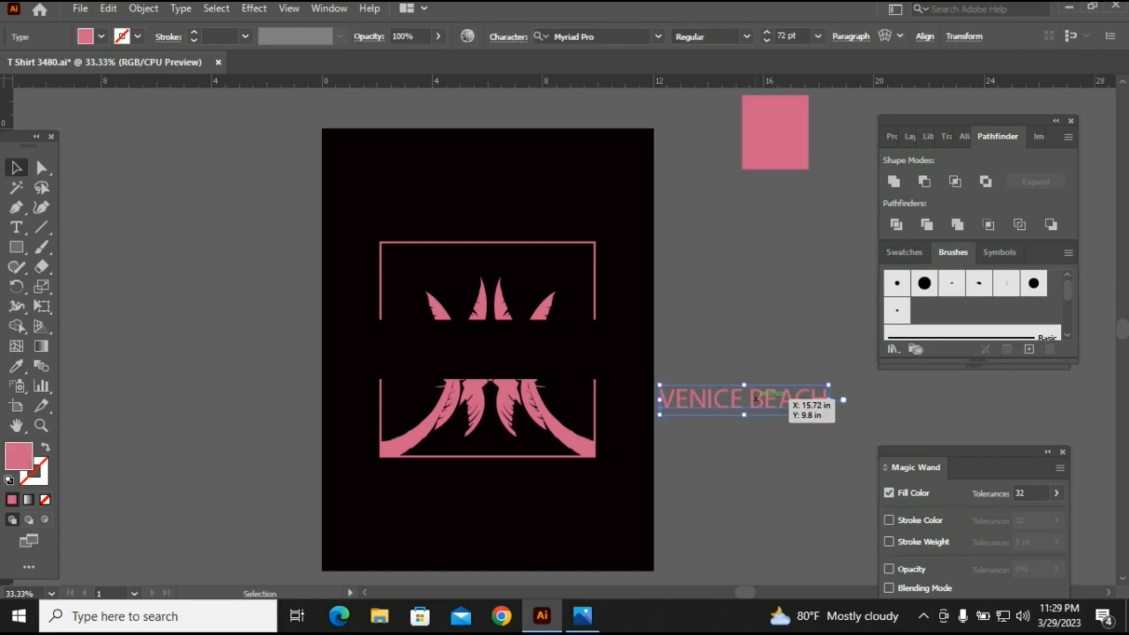
{"action": "left_click", "coordinate": [892, 136]}
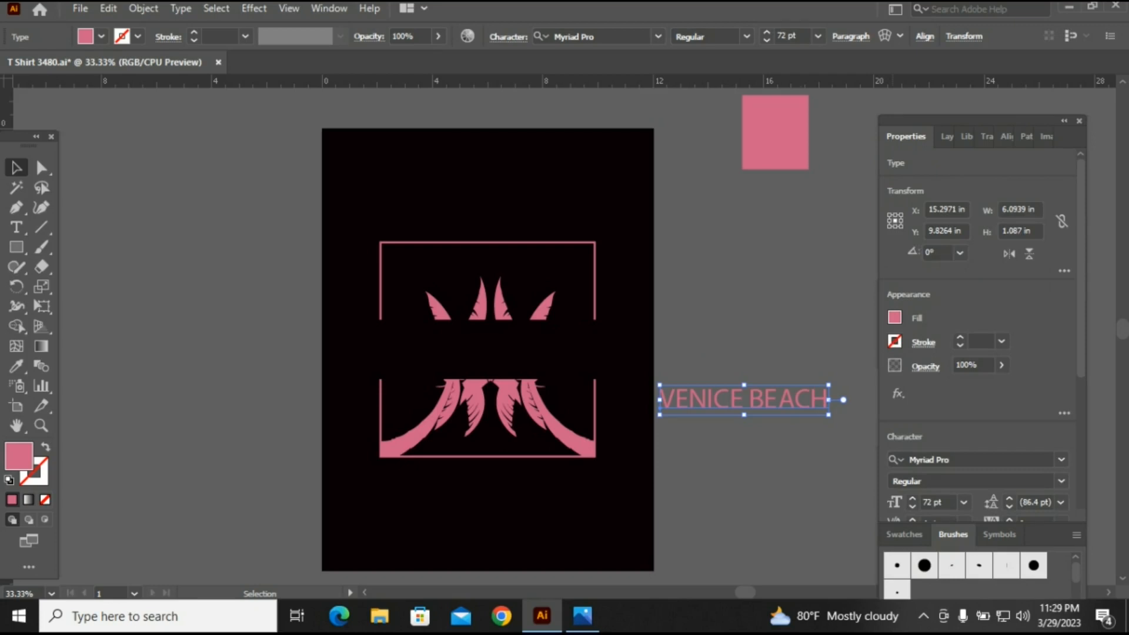
{"action": "left_click", "coordinate": [1062, 459]}
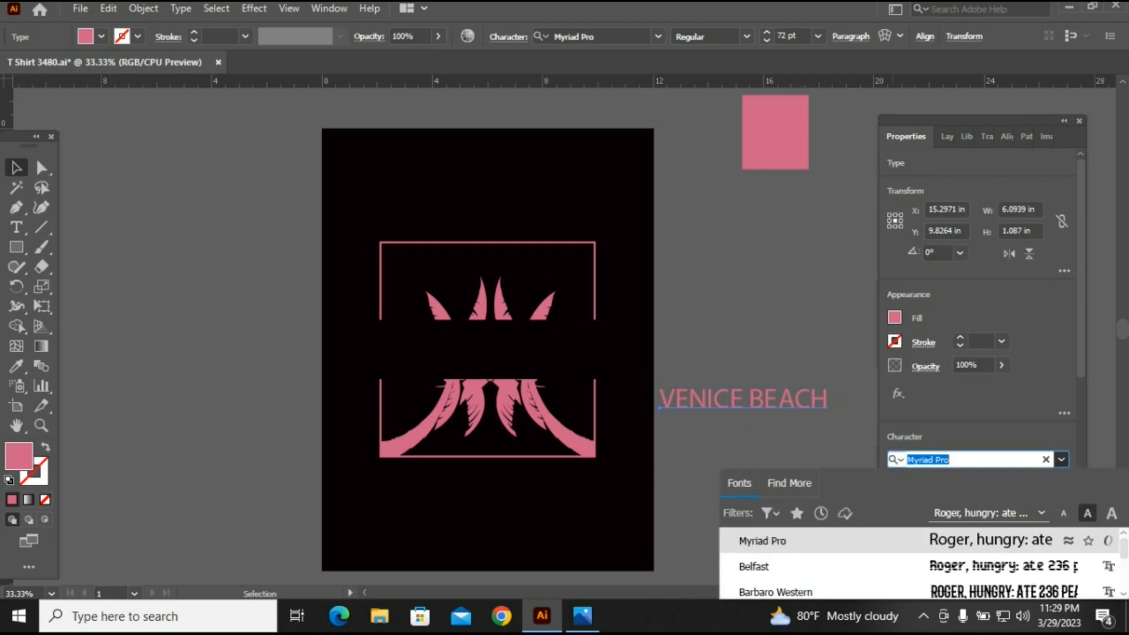
{"action": "scroll", "coordinate": [917, 562], "scroll_direction": "down", "scroll_amount": 2}
{"action": "scroll", "coordinate": [918, 562], "scroll_direction": "up", "scroll_amount": 2}
{"action": "left_click", "coordinate": [954, 460]}
{"action": "key", "text": "ctrl+a"}
{"action": "type", "text": "gra"}
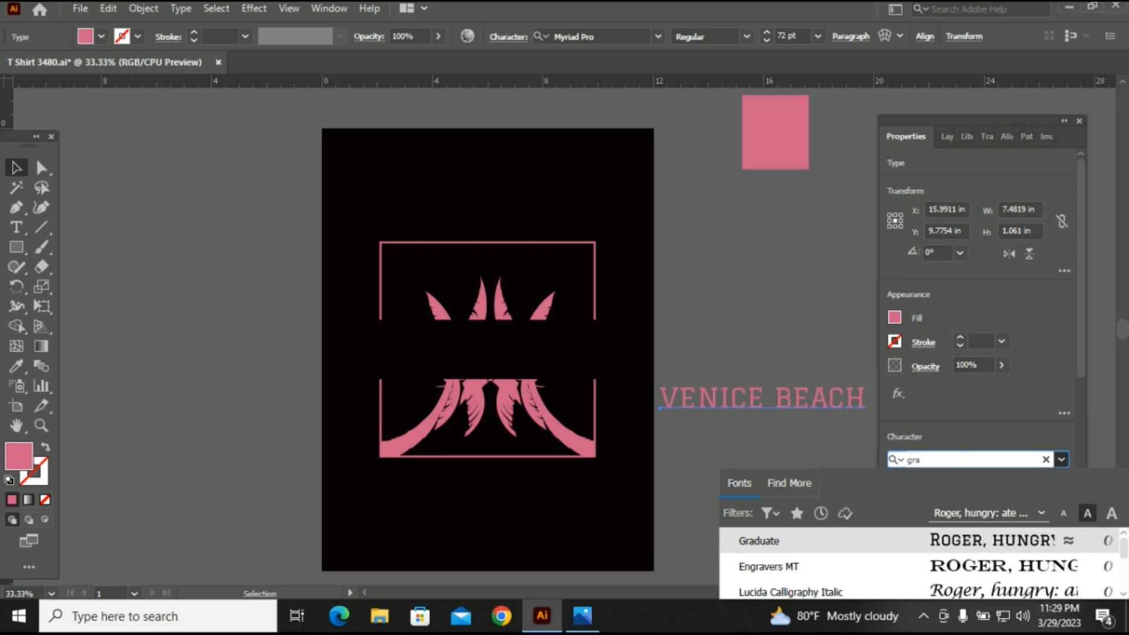
{"action": "left_click", "coordinate": [763, 541]}
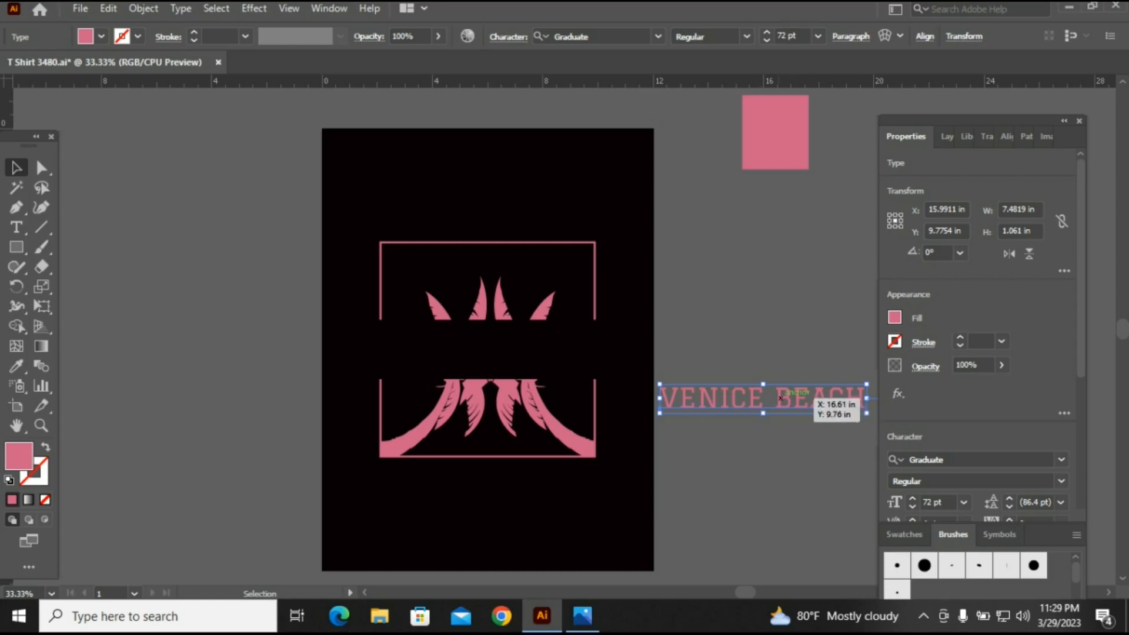
Convert VENICE BEACH to outlines, centre it on the artboard and enlarge it to the frame's width.
{"action": "right_click", "coordinate": [780, 398]}
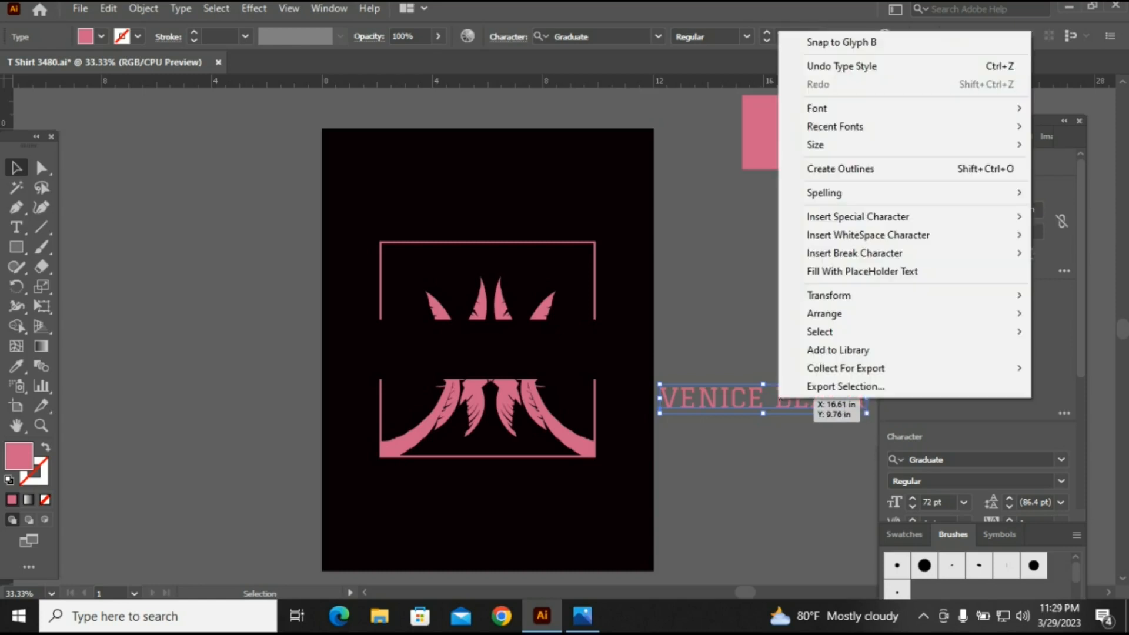
{"action": "left_click", "coordinate": [842, 169]}
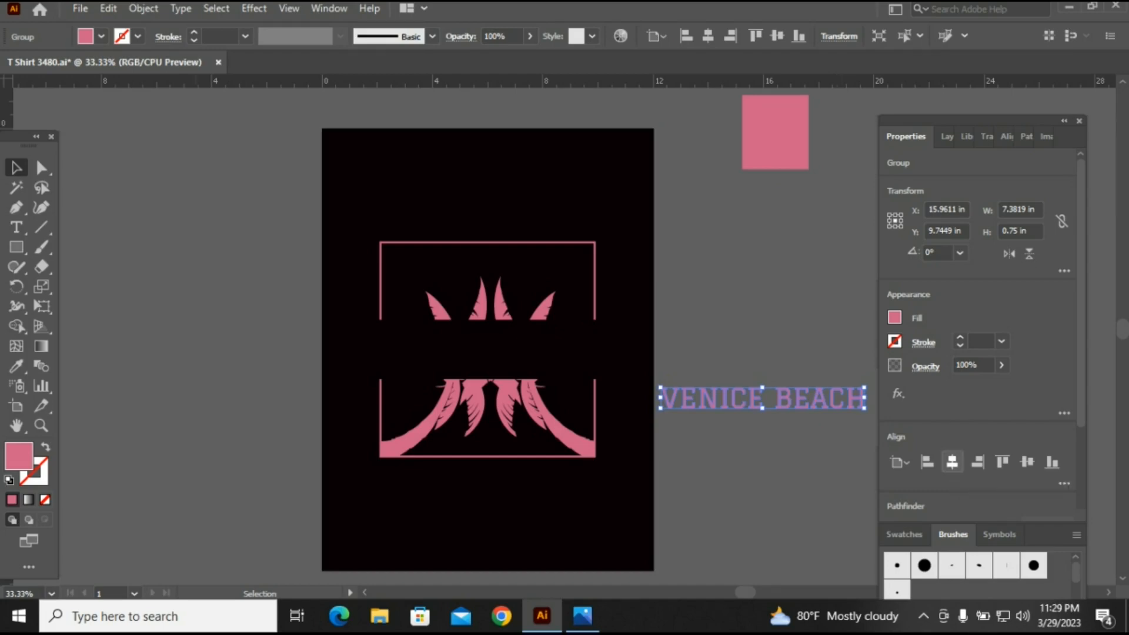
{"action": "left_click", "coordinate": [952, 462]}
{"action": "left_click", "coordinate": [1027, 462]}
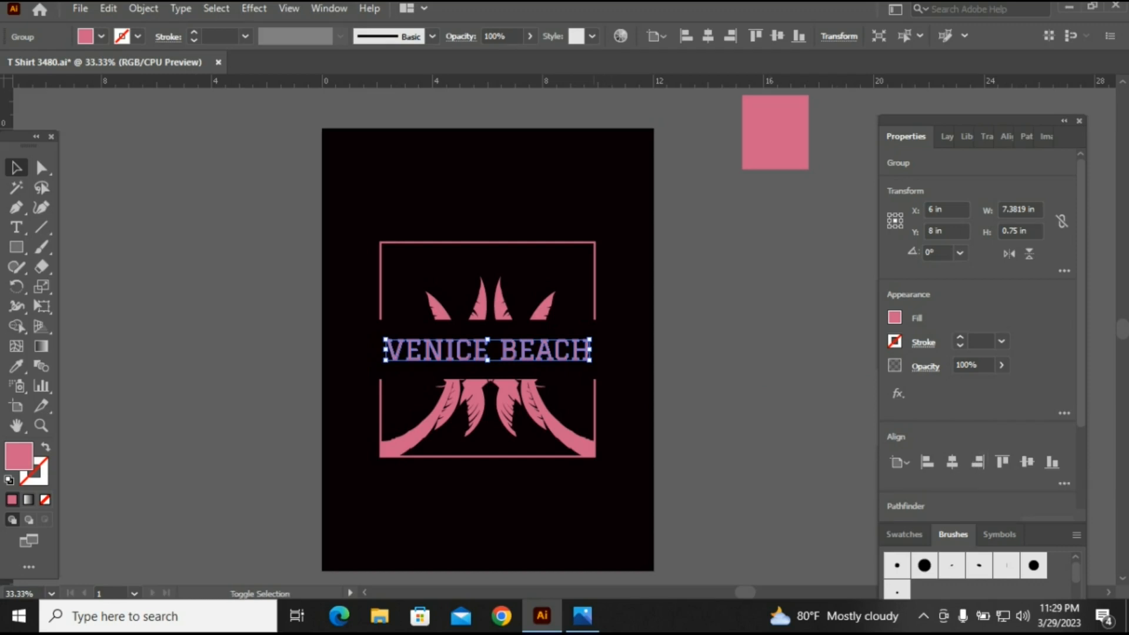
{"action": "left_click_drag", "start_coordinate": [590, 360], "coordinate": [596, 361]}
{"action": "left_click", "coordinate": [648, 377]}
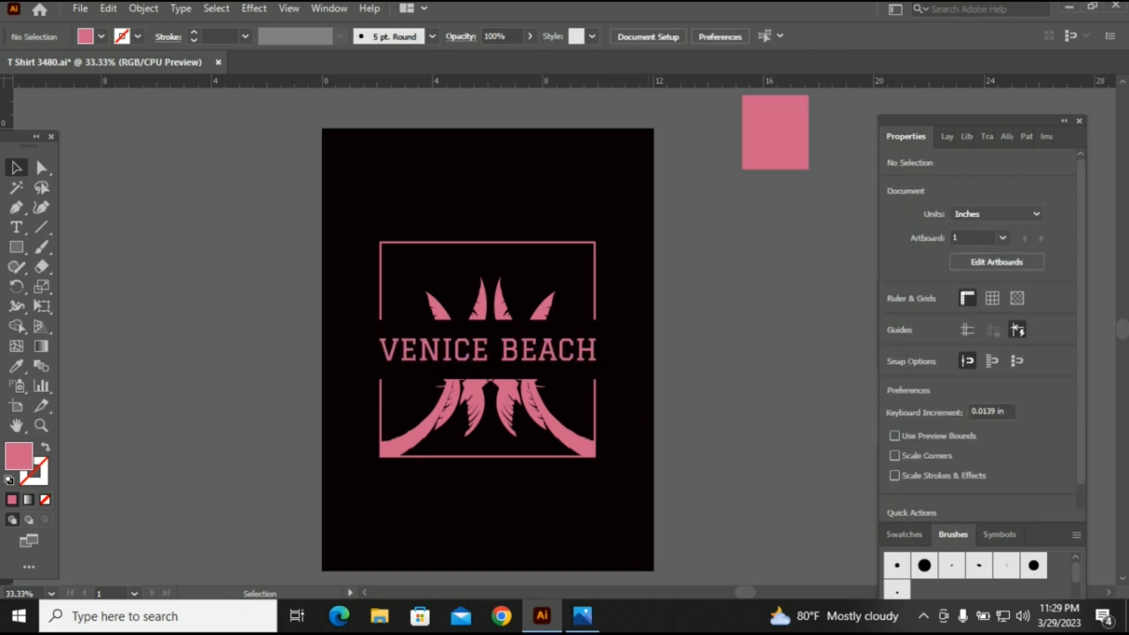
Make the word BEACH white and place the white circle, slightly reduced, over the tip of the upper-right palm leaf.
{"action": "left_click", "coordinate": [582, 351]}
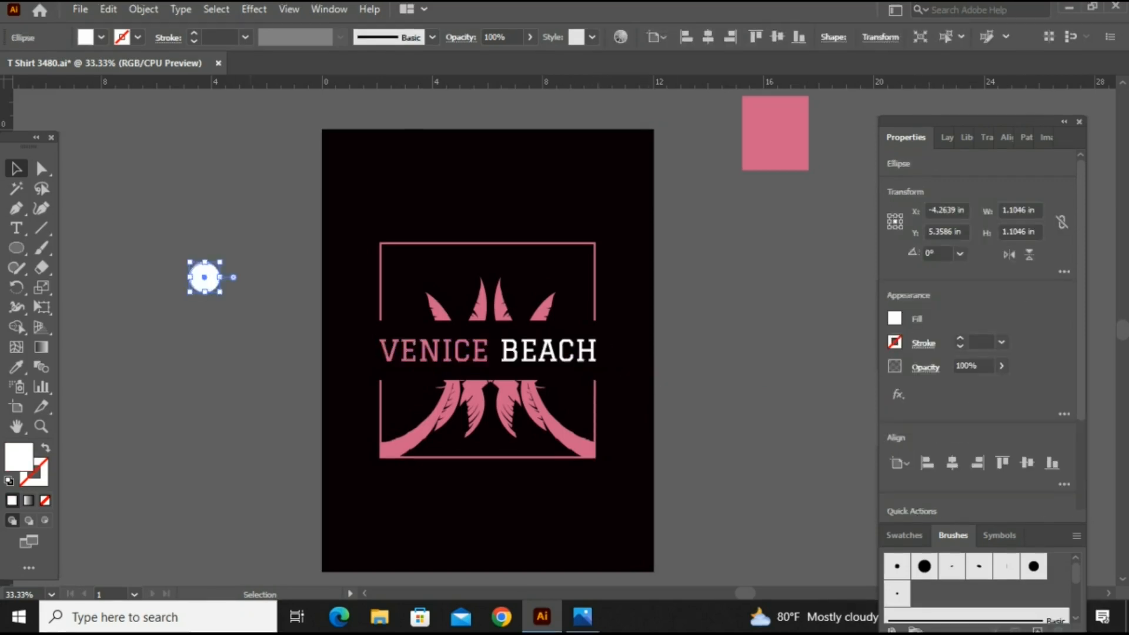
{"action": "left_click_drag", "start_coordinate": [220, 261], "coordinate": [542, 293]}
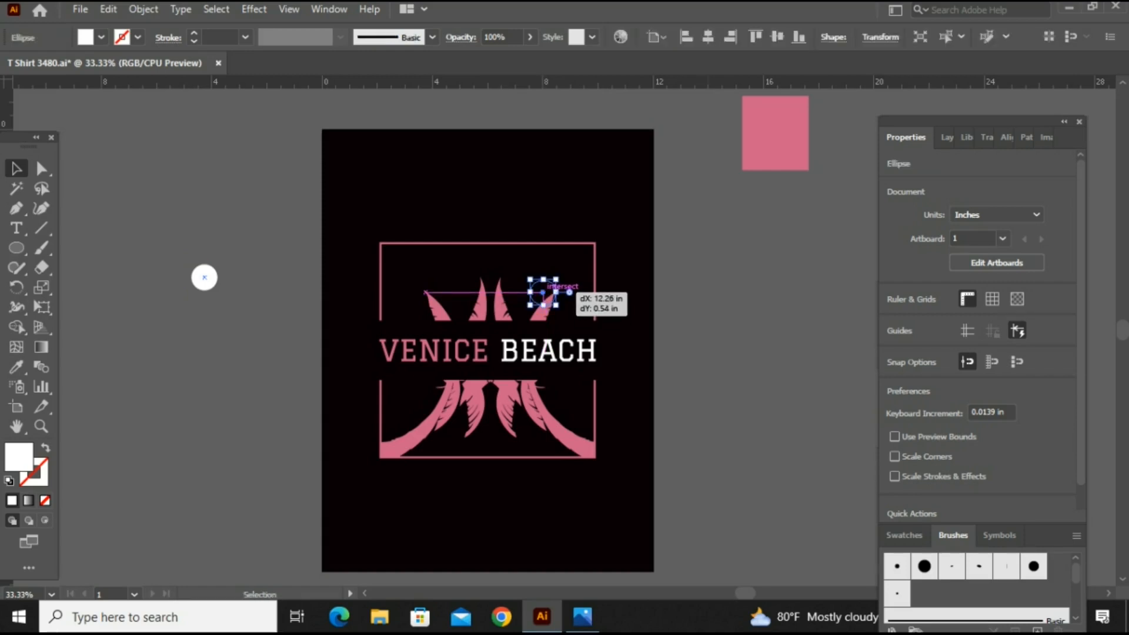
{"action": "key", "text": "ctrl+shift+a"}
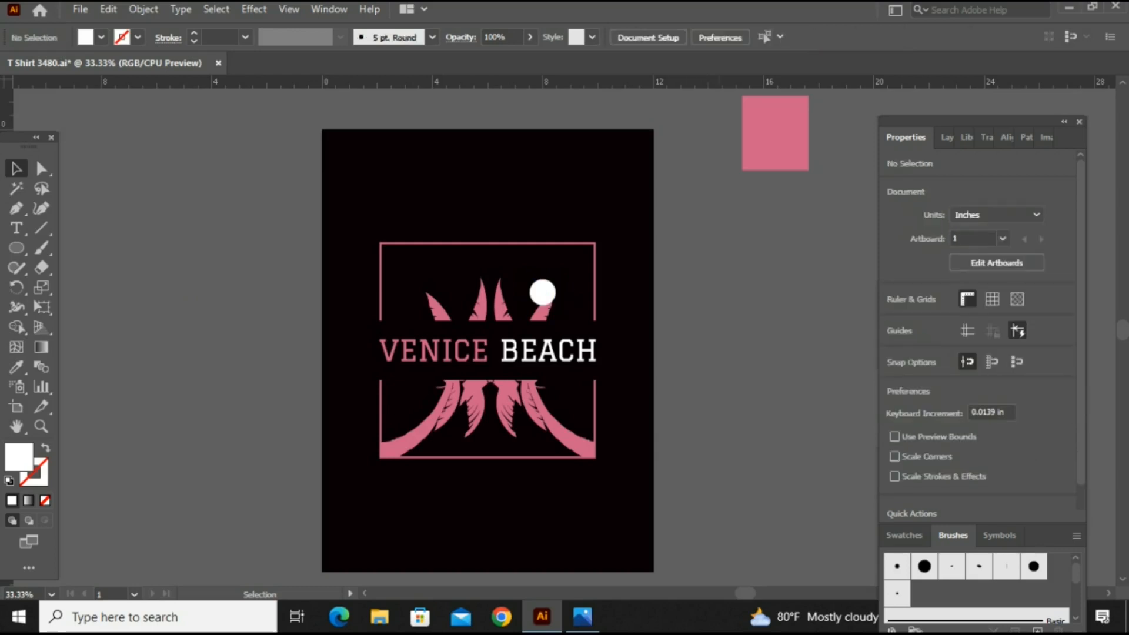
Bring the pink palm and frame group to the front so the leaf overlaps the white circle.
{"action": "left_click", "coordinate": [544, 318]}
{"action": "right_click", "coordinate": [544, 318]}
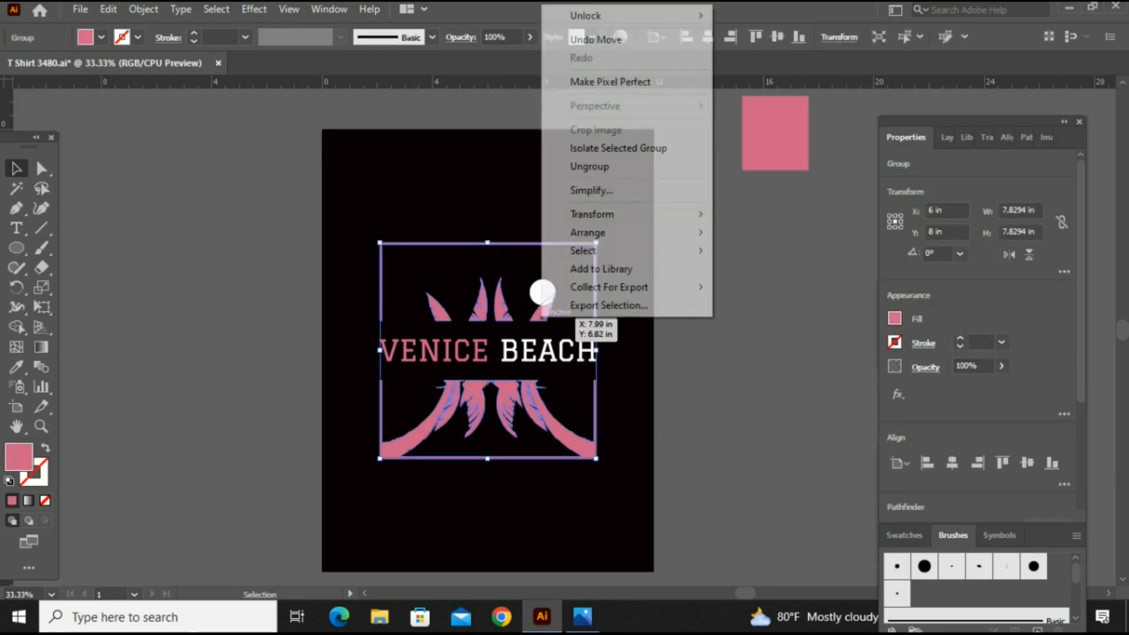
{"action": "mouse_move", "coordinate": [589, 233]}
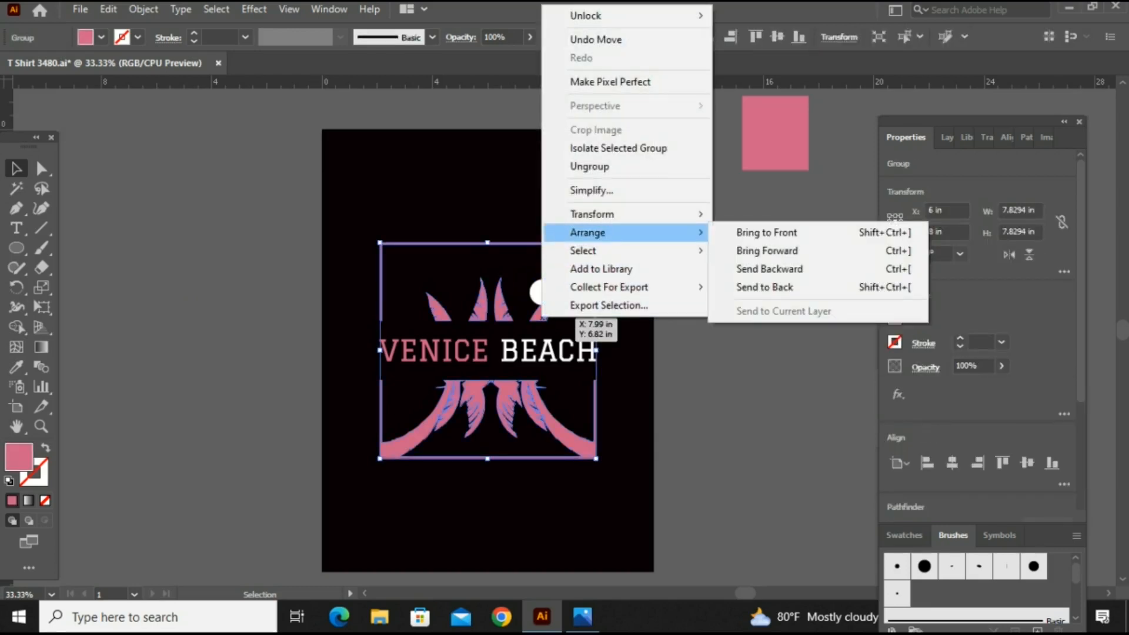
{"action": "left_click", "coordinate": [767, 233]}
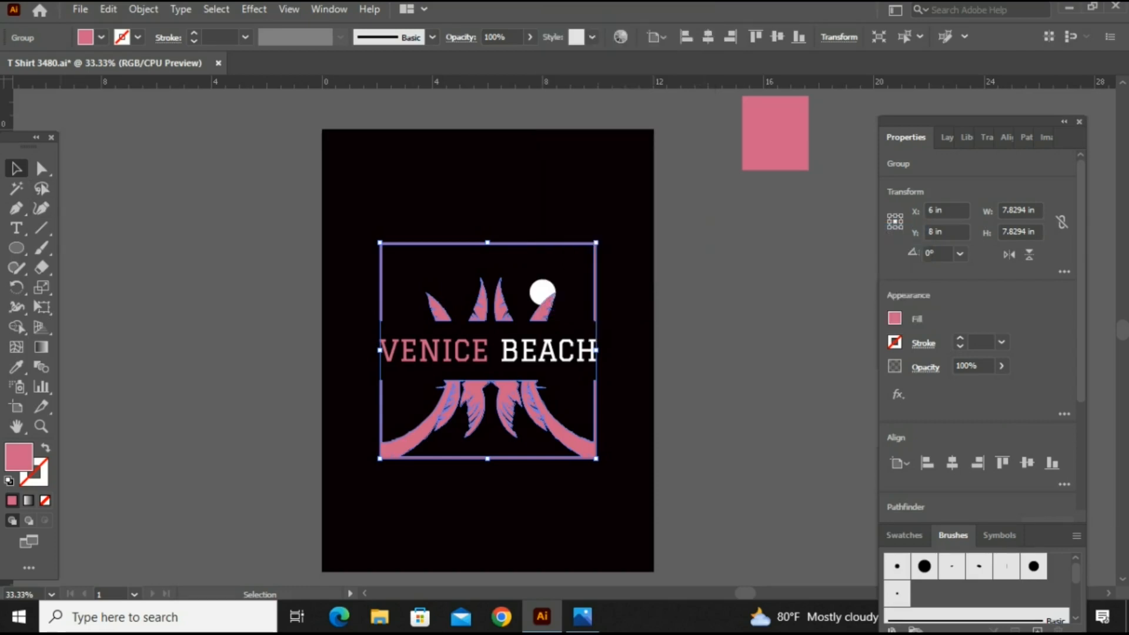
{"action": "left_click", "coordinate": [767, 233]}
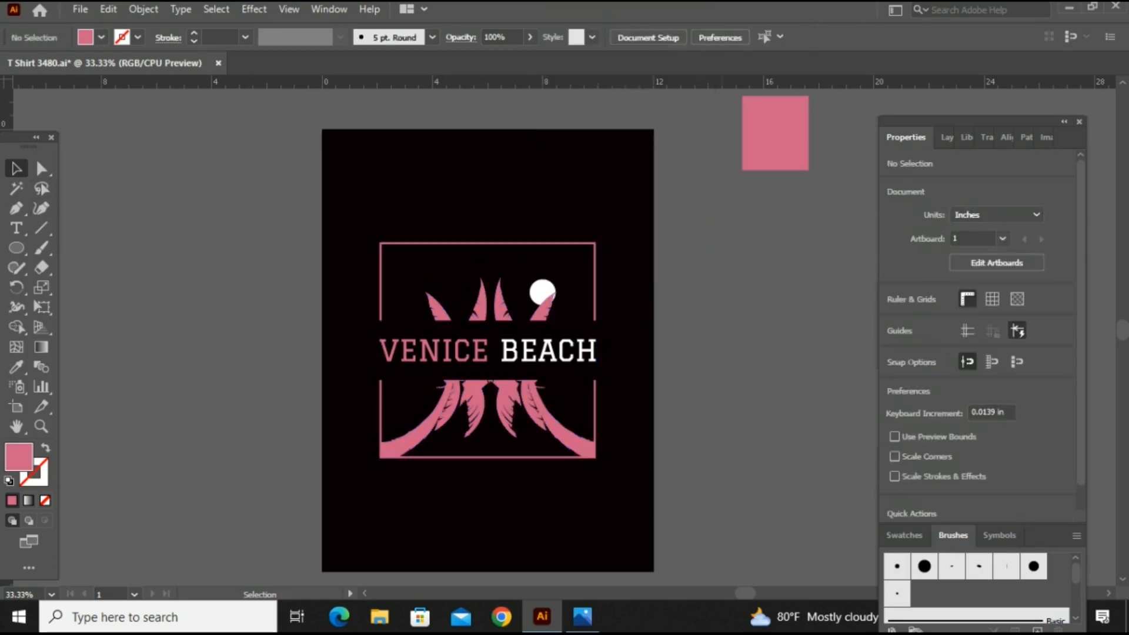